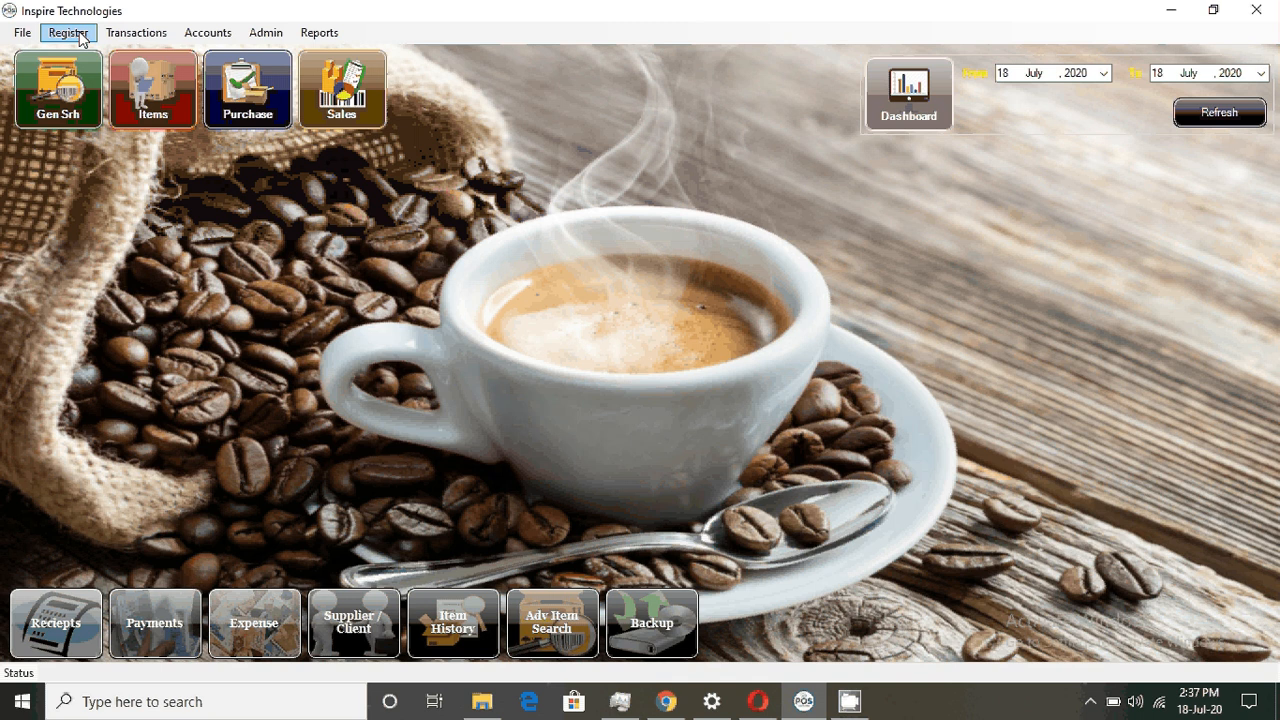
Look over the registration options, then browse the CHAYE, BURGER, DRINKS and ROLL PARATHA categories in a sales invoice.
click(82, 38)
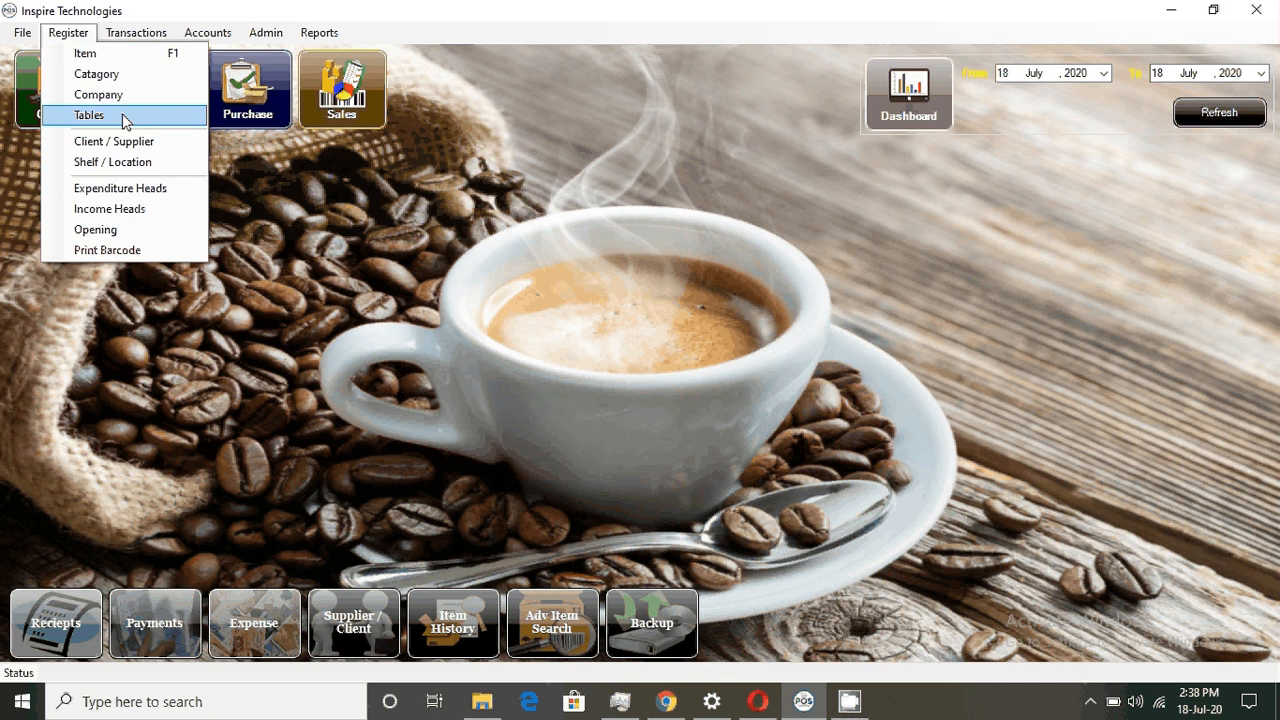
click(140, 236)
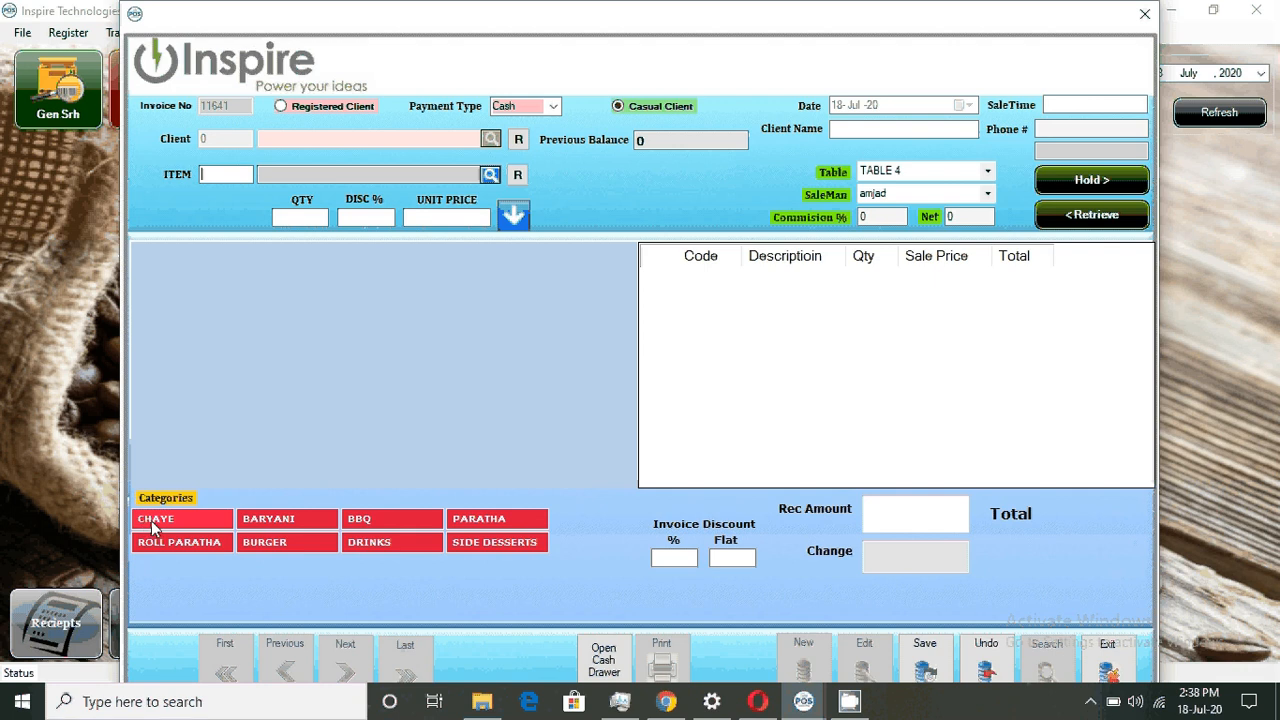
click(151, 520)
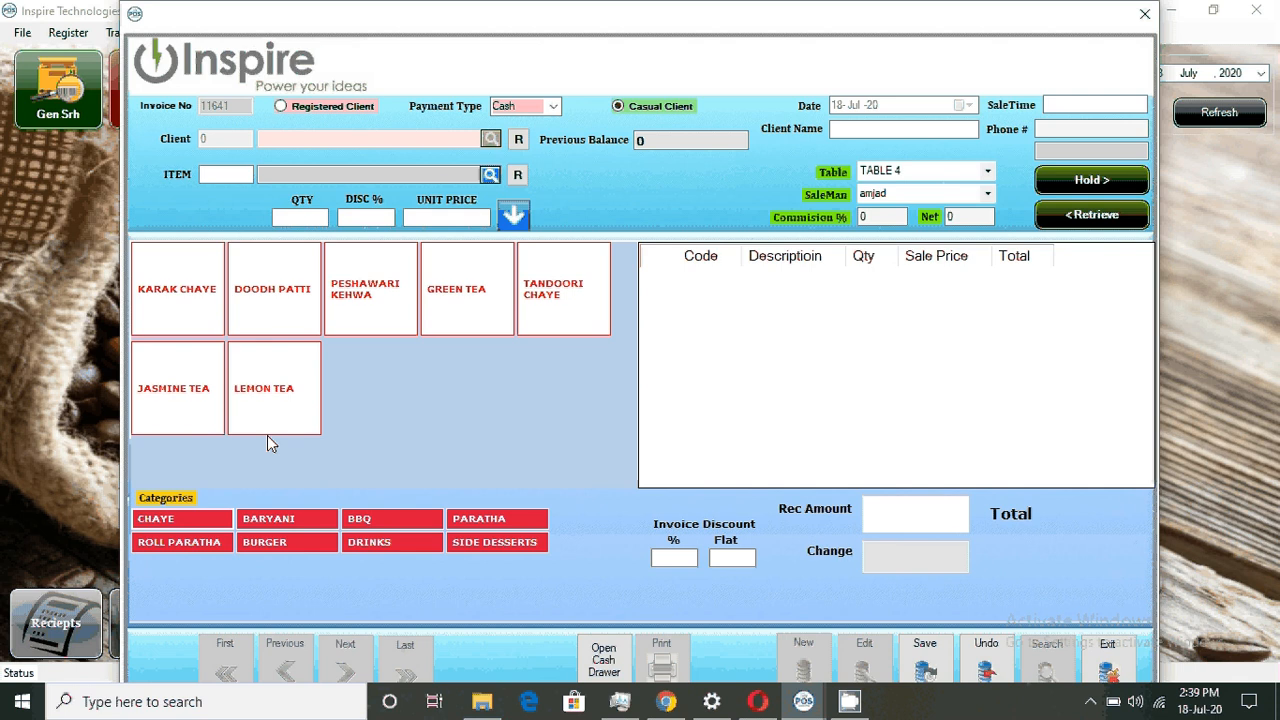
click(290, 544)
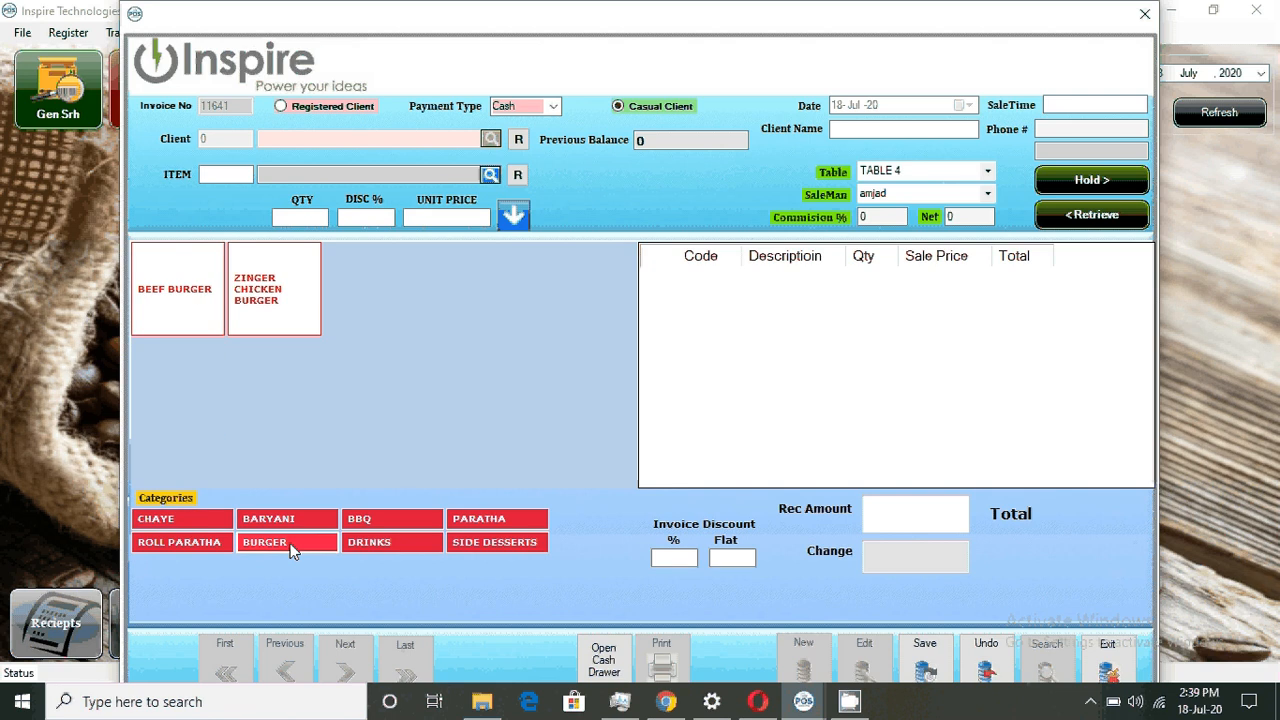
click(353, 549)
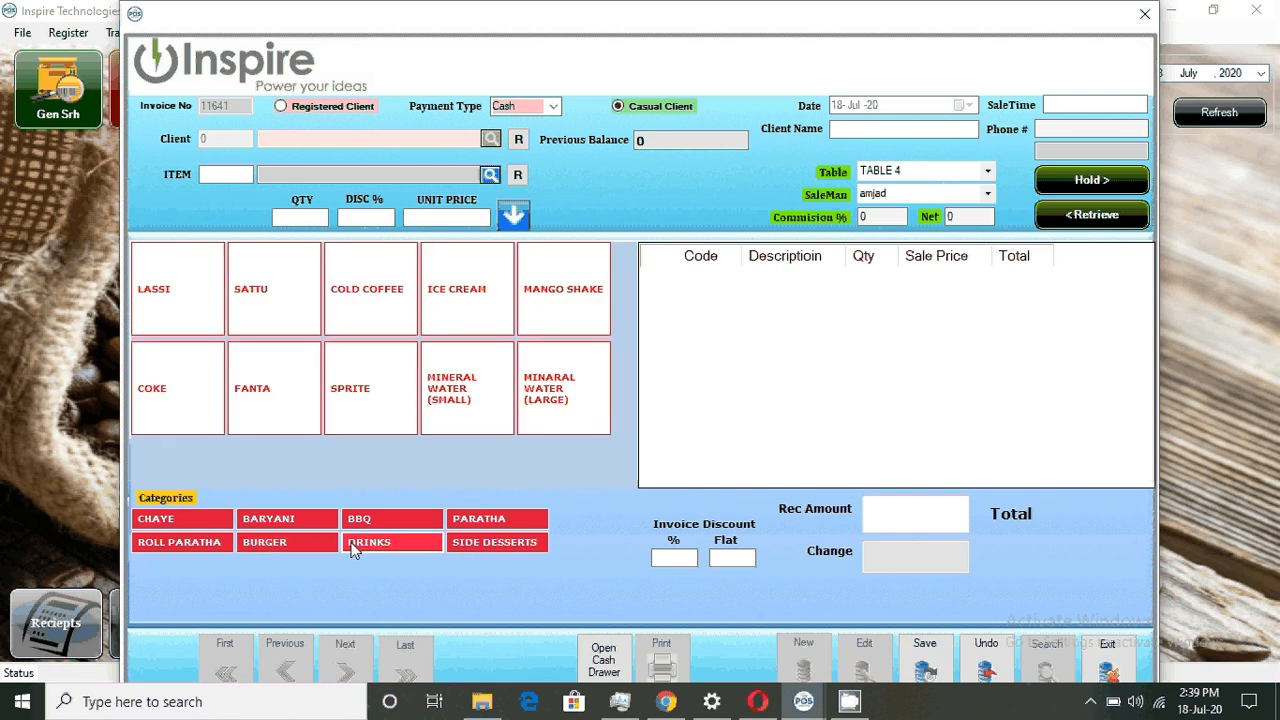
click(209, 544)
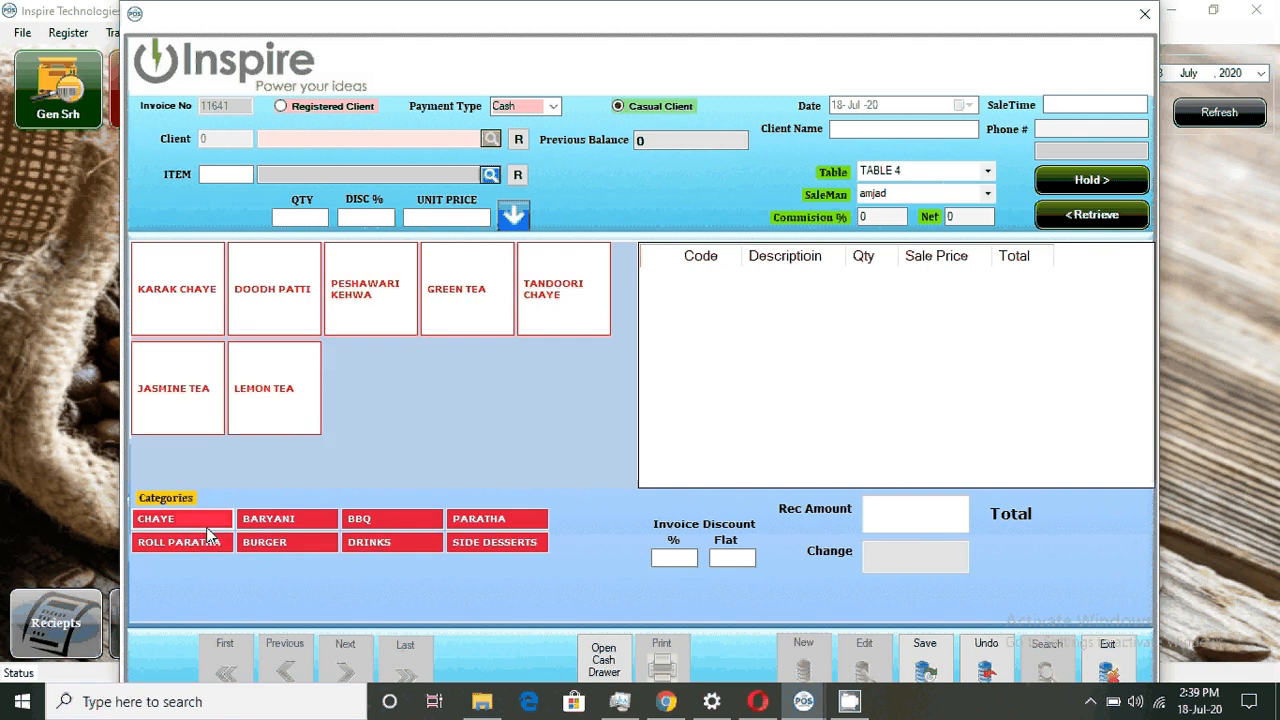
Add LEMON TEA to the sales invoice, check the available tables and choose a salesman.
click(268, 396)
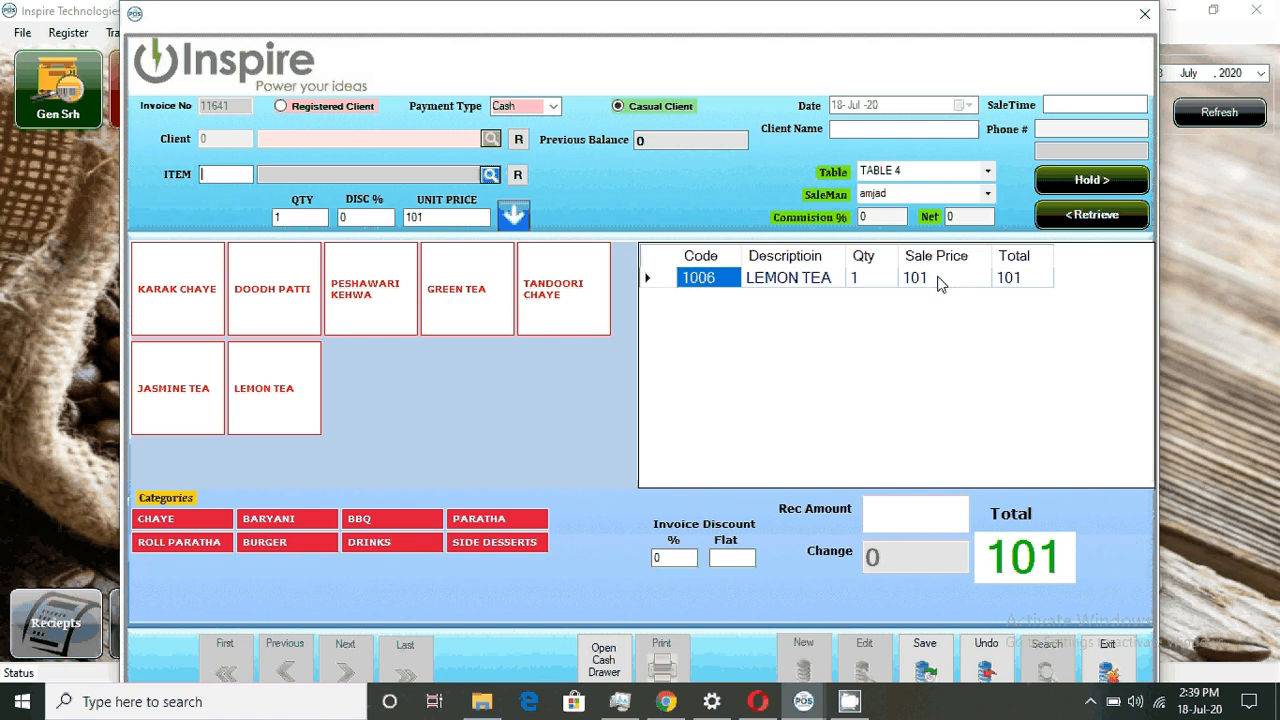
click(987, 173)
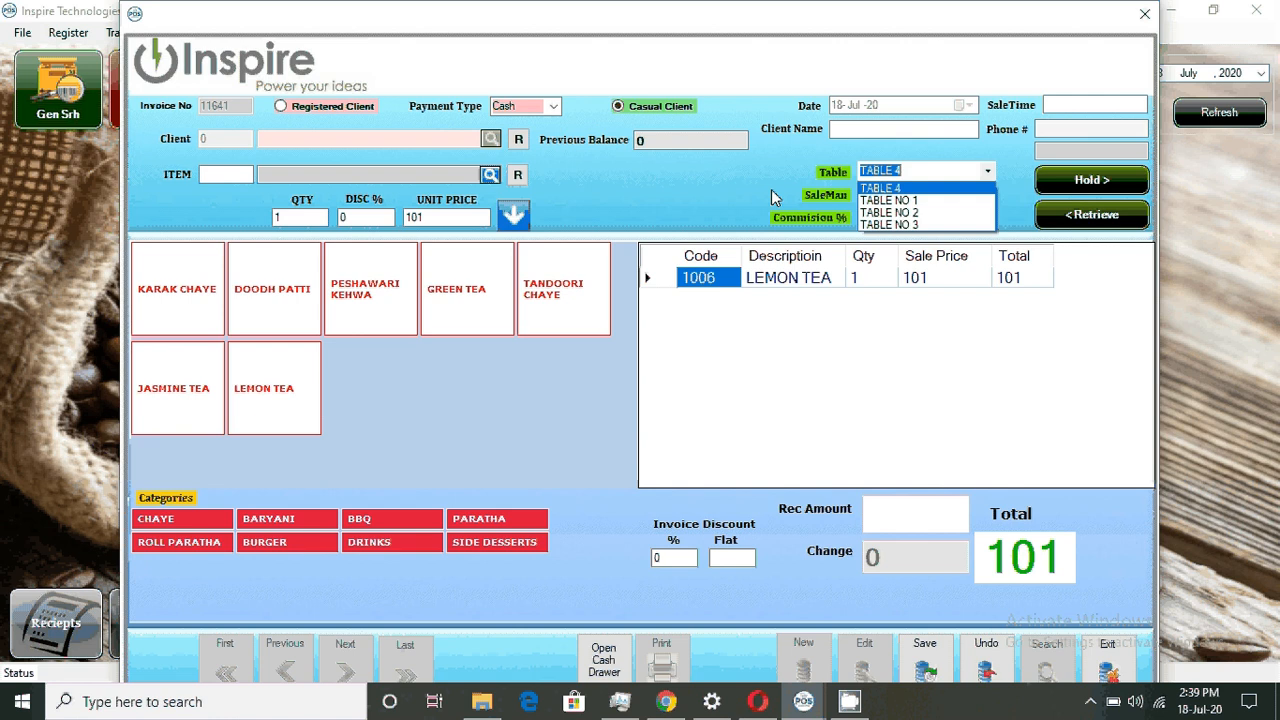
click(986, 195)
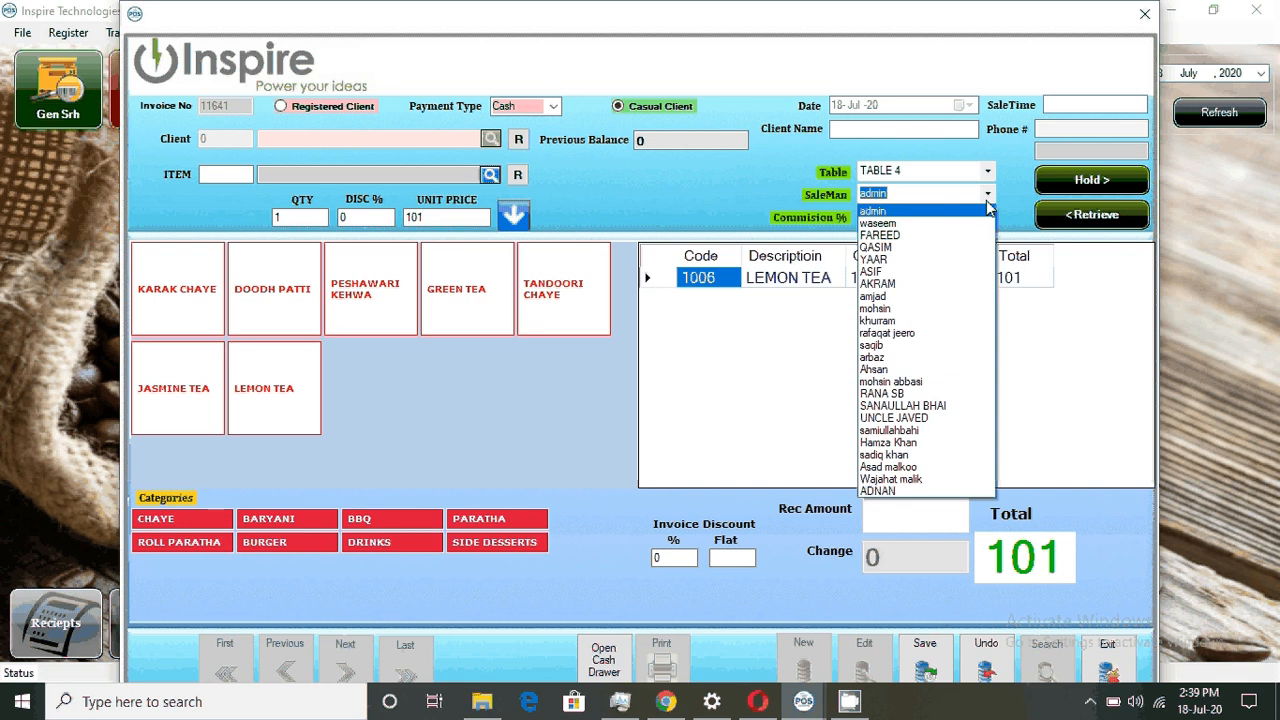
click(963, 297)
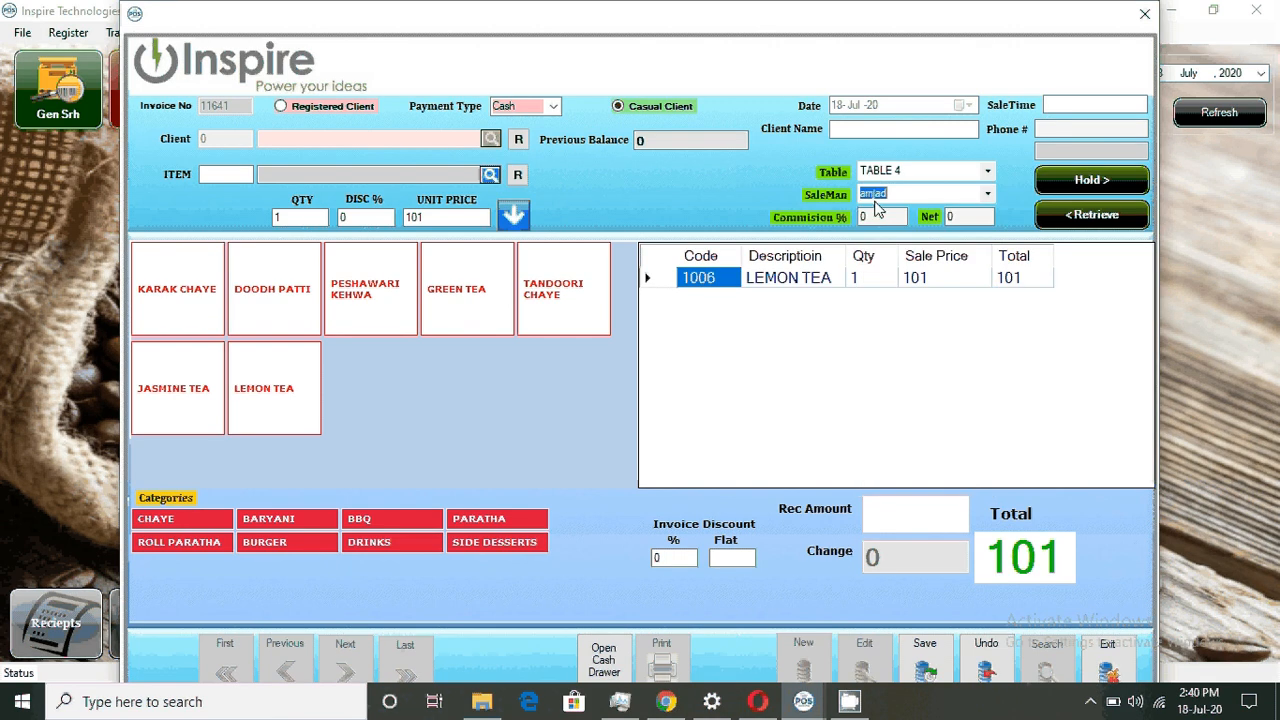
click(876, 217)
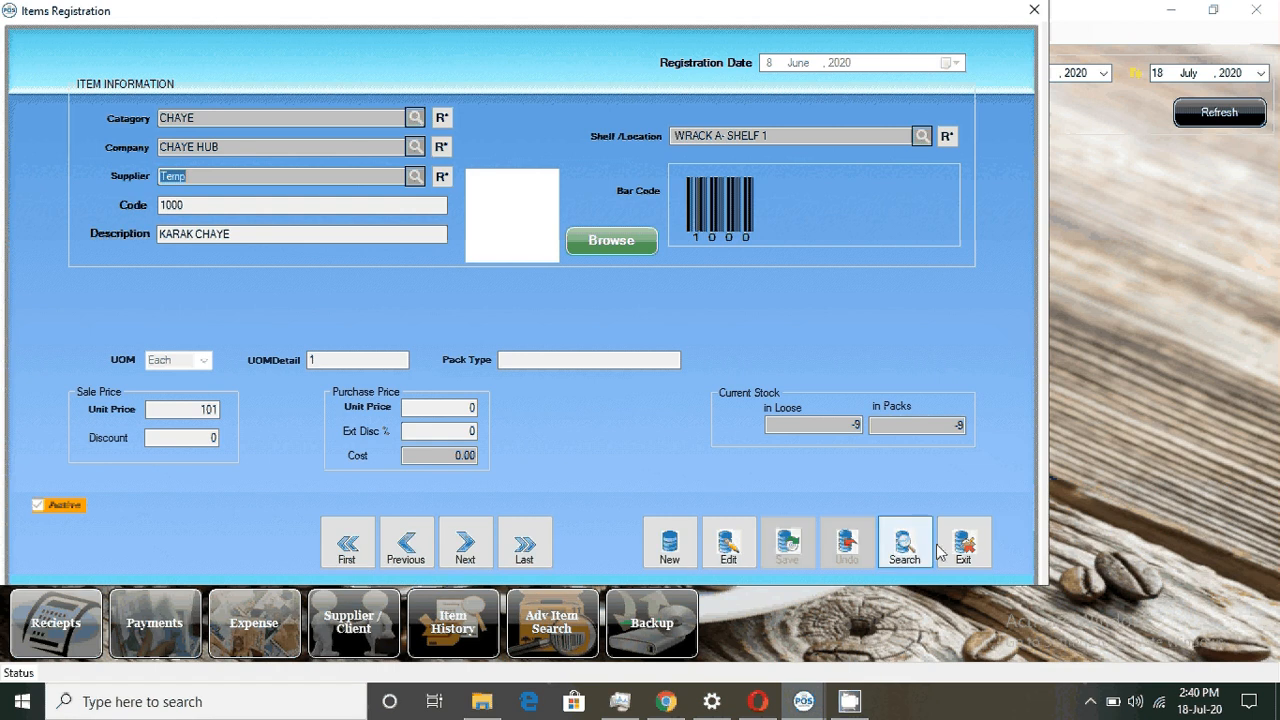
Look through the registered item records, starting from the last one and moving forward.
click(528, 548)
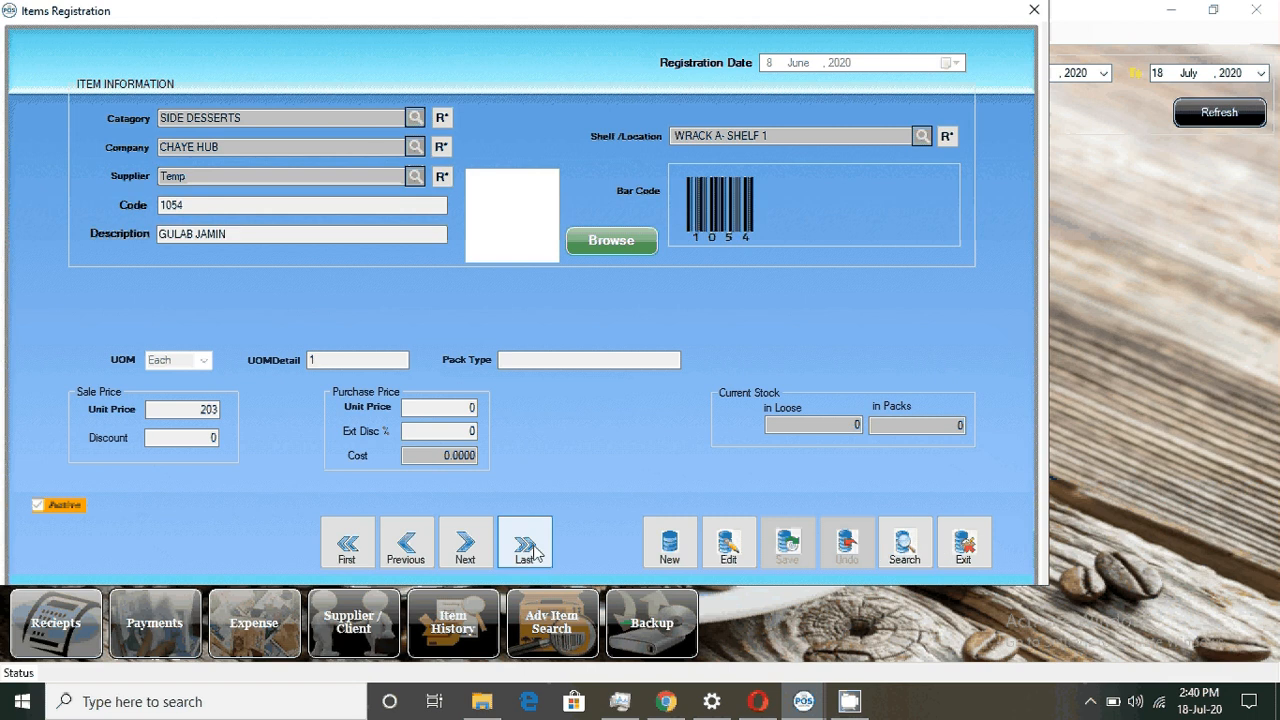
click(461, 549)
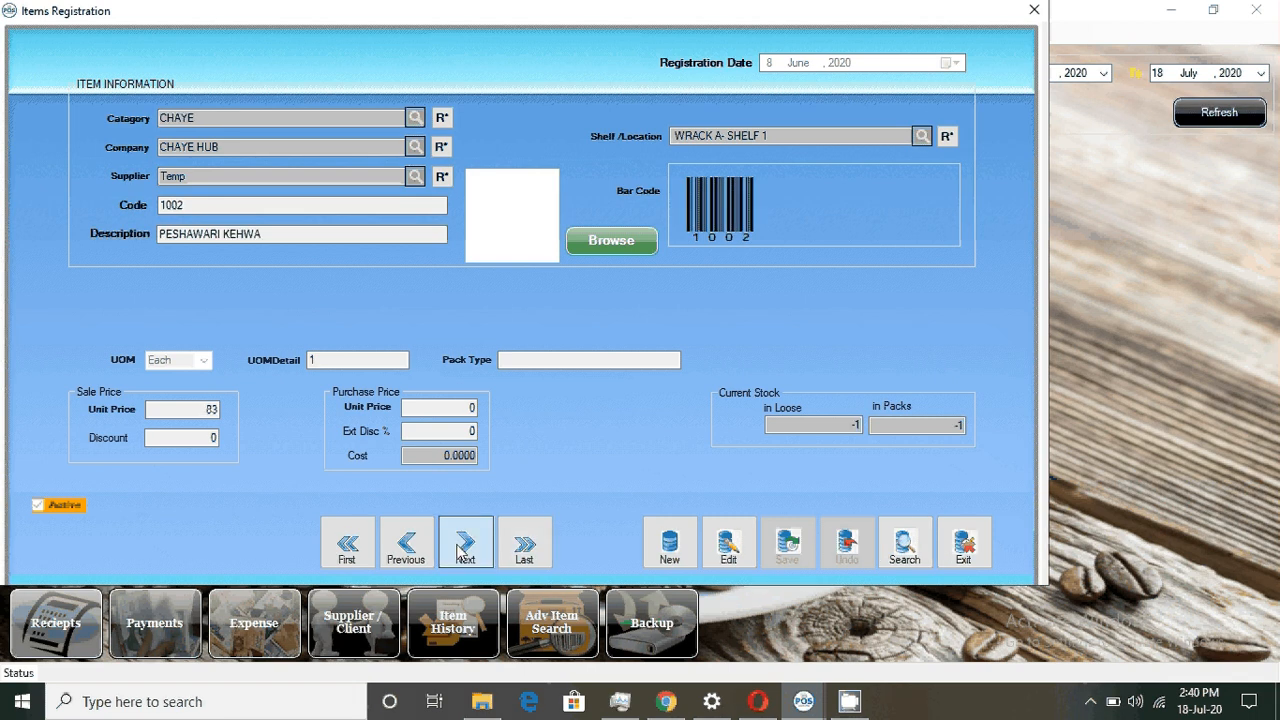
click(462, 548)
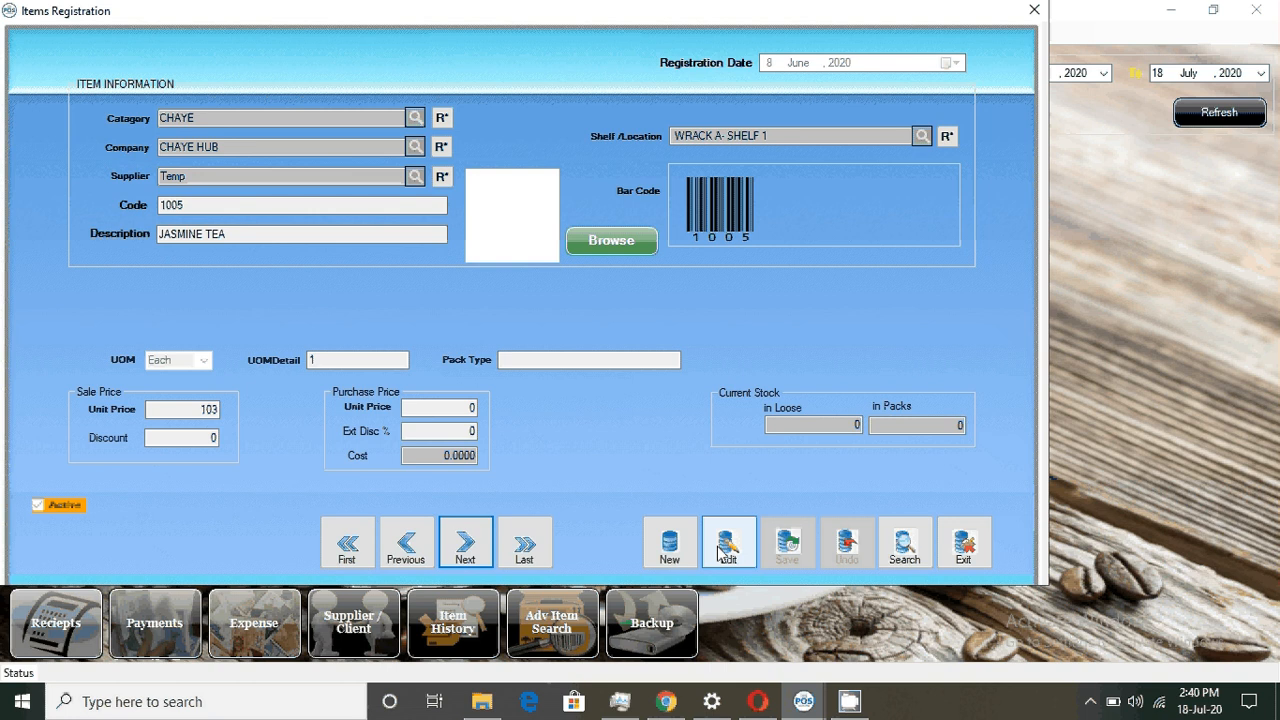
Search the registered items for "b" and close the search list.
click(904, 543)
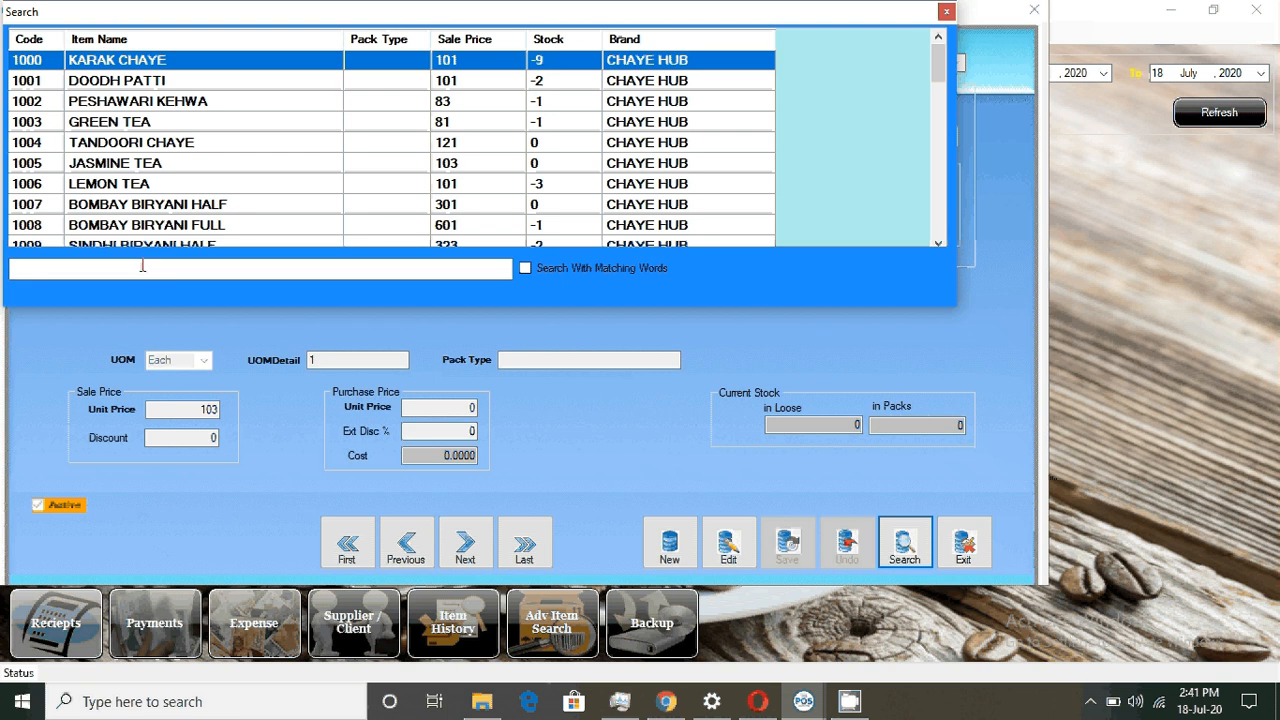
text(b)
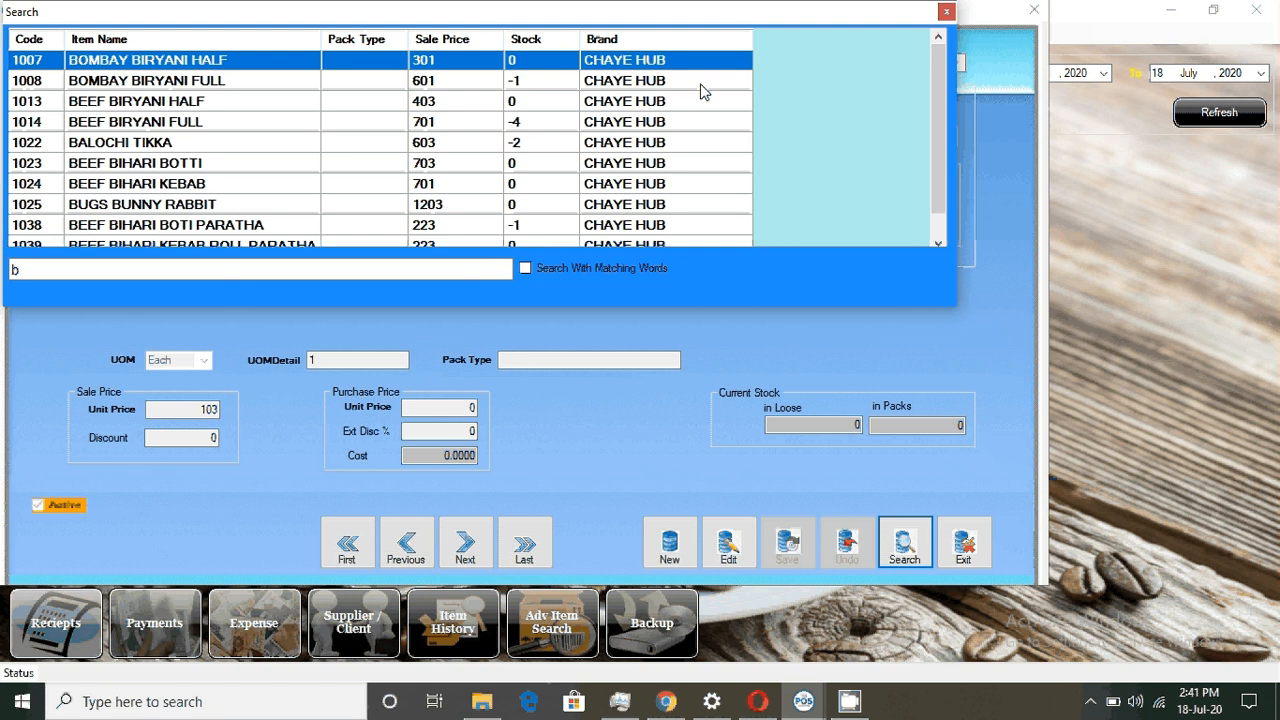
click(945, 12)
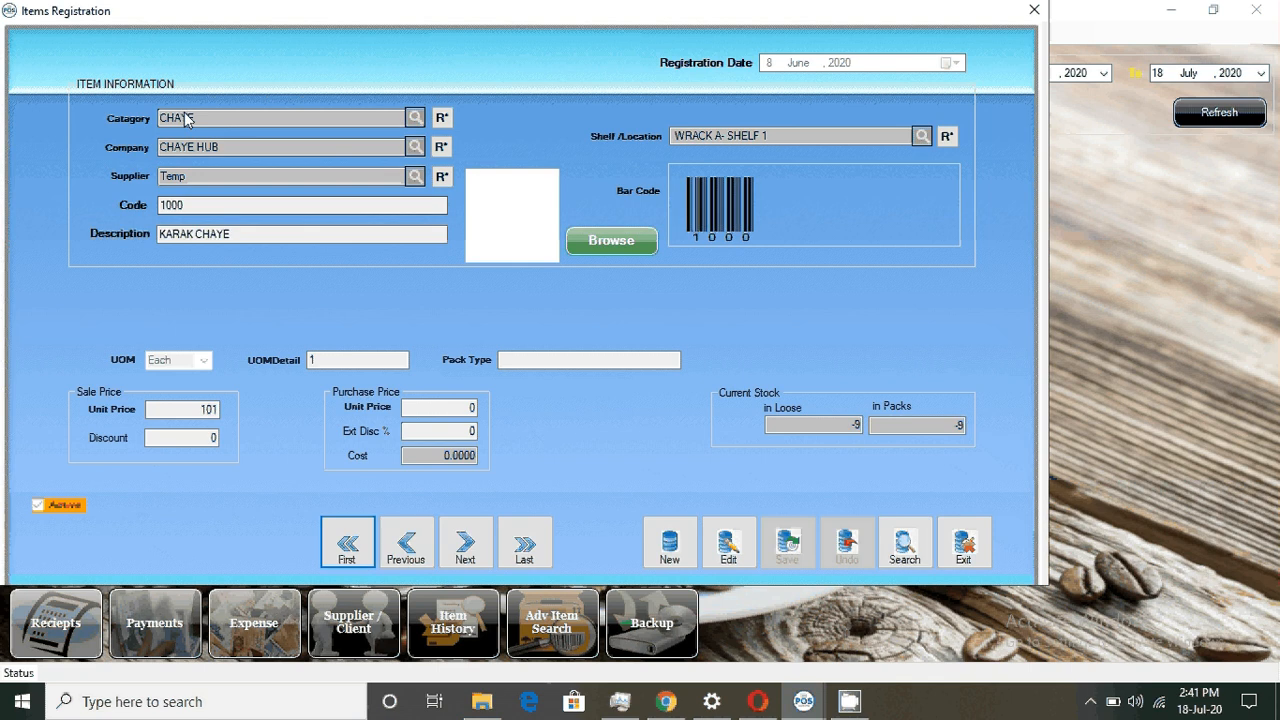
Examine the category, description and picture selection of the KARAK CHAYE item without changing them.
double_click(185, 118)
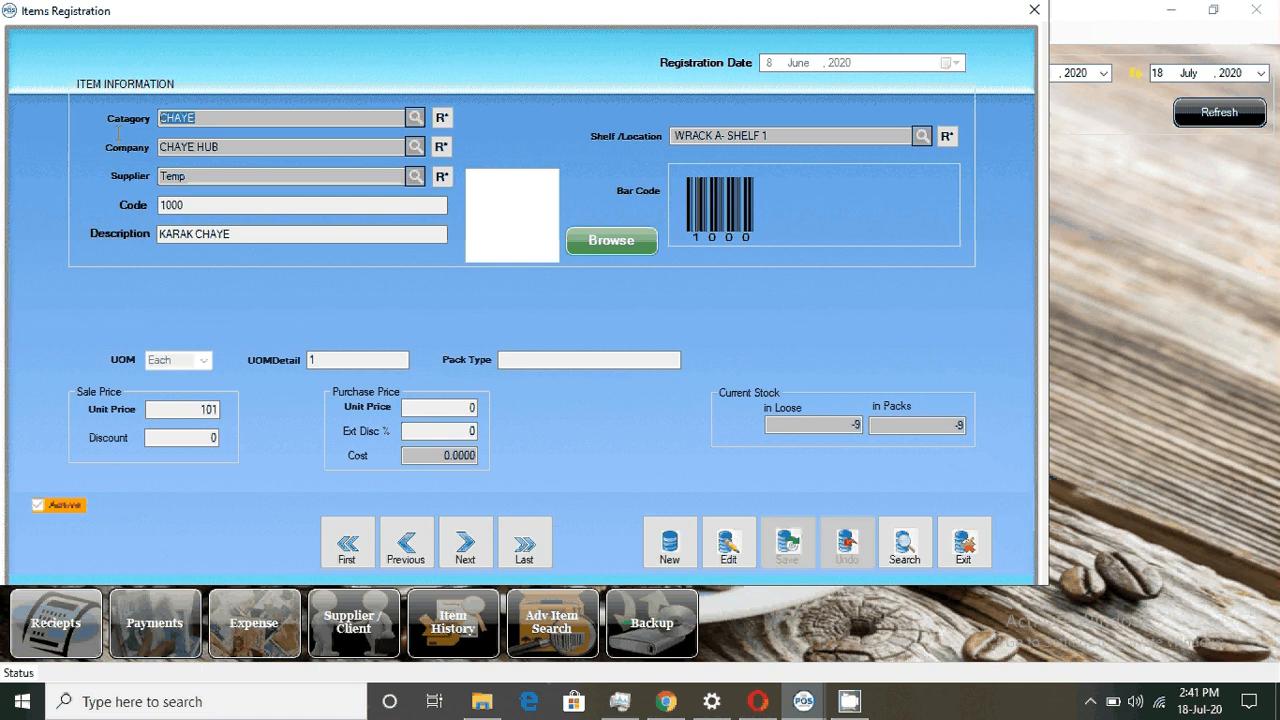
click(240, 231)
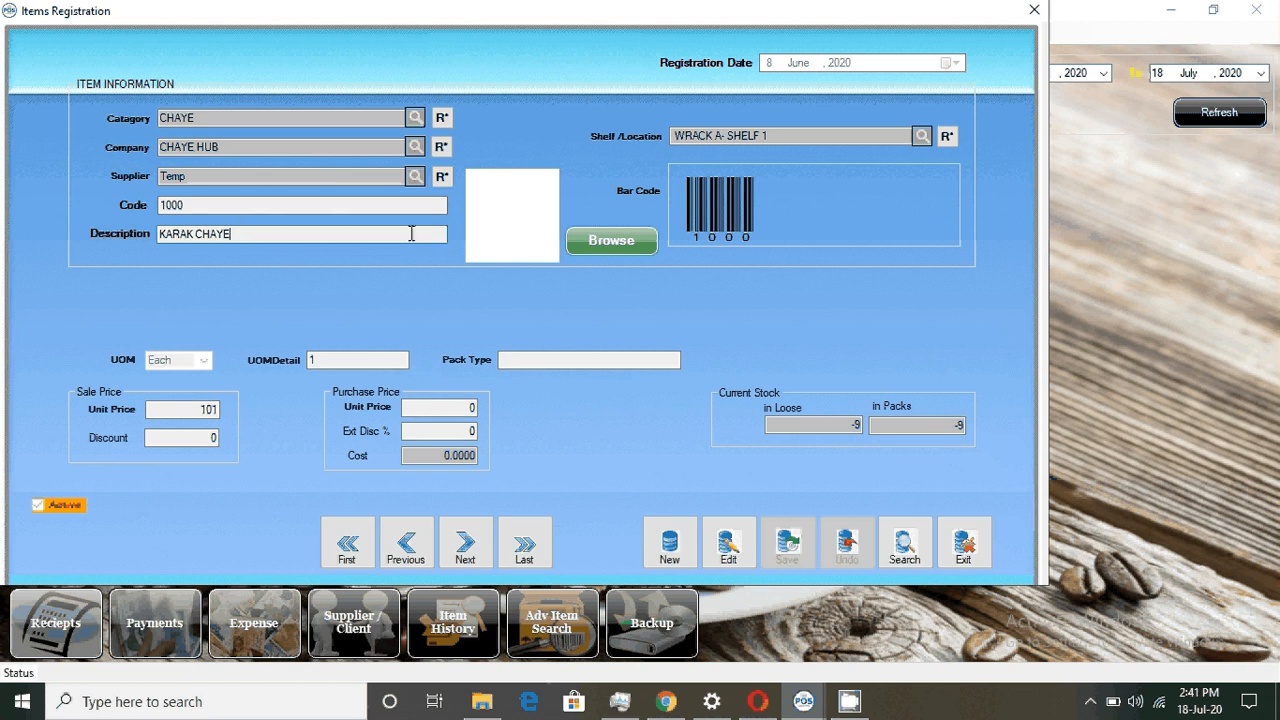
click(610, 243)
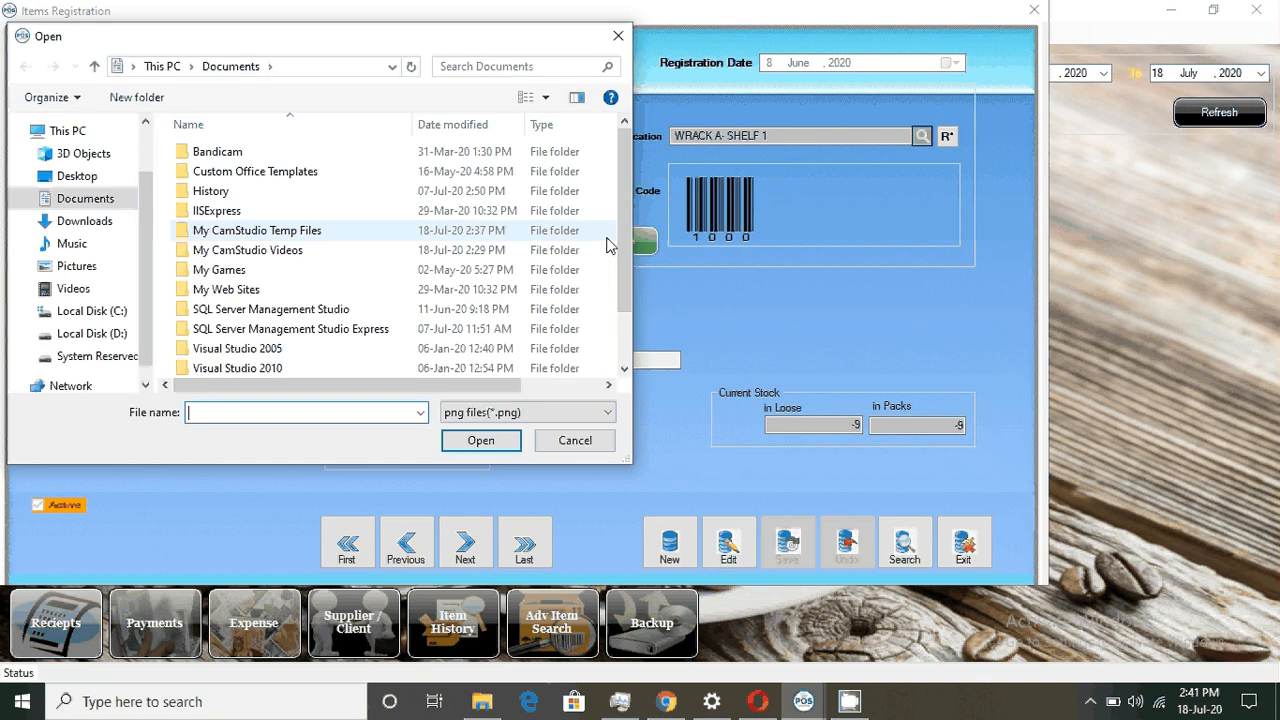
click(575, 441)
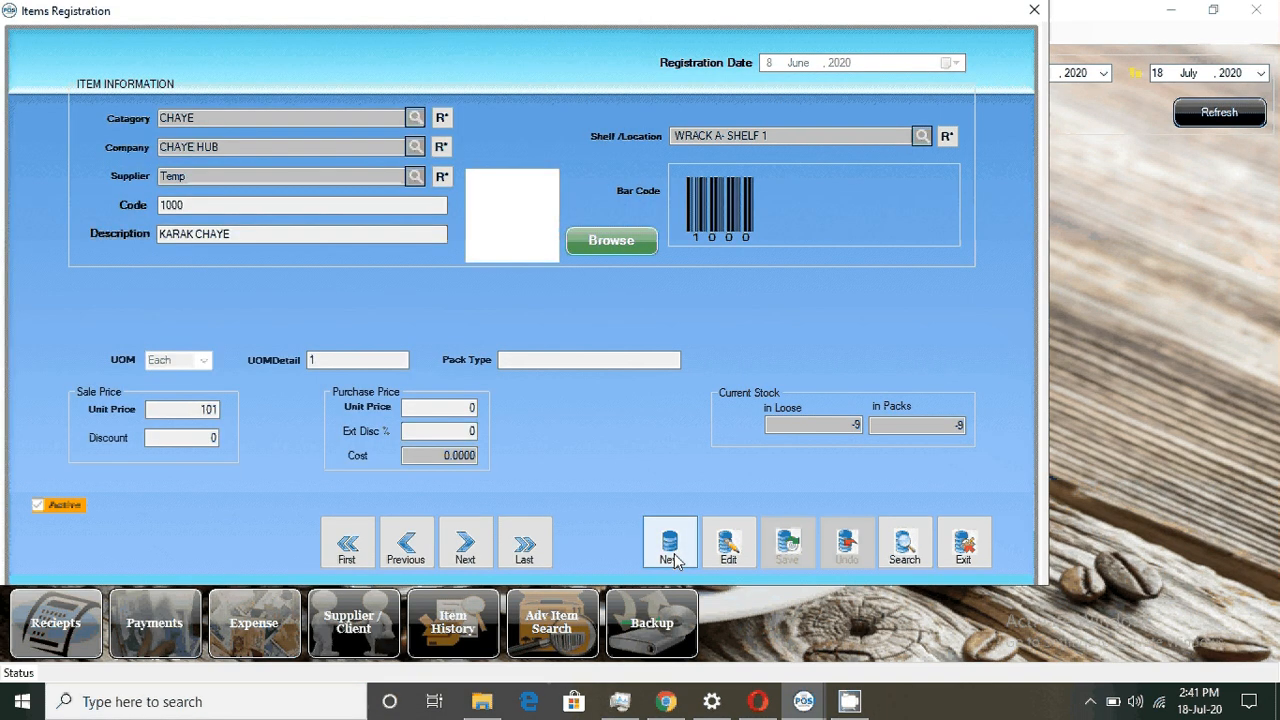
Start a new item record and select CHAYE as its category.
click(672, 552)
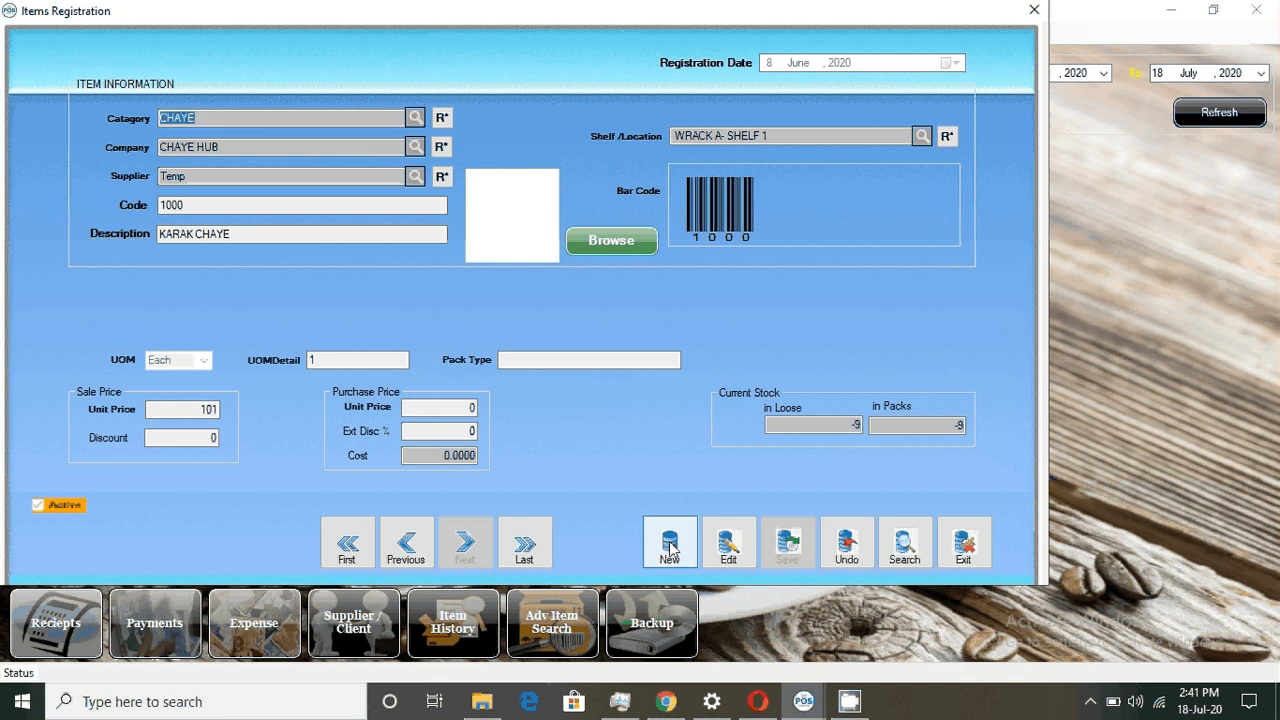
click(669, 549)
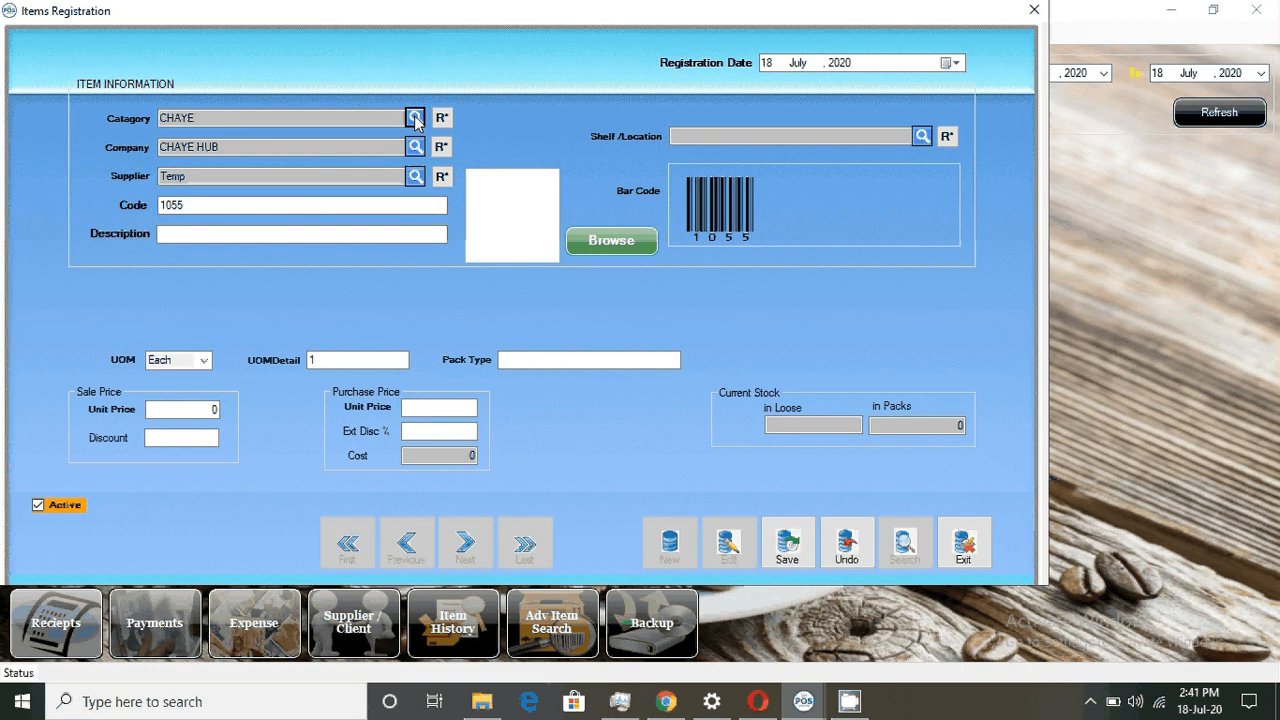
click(415, 118)
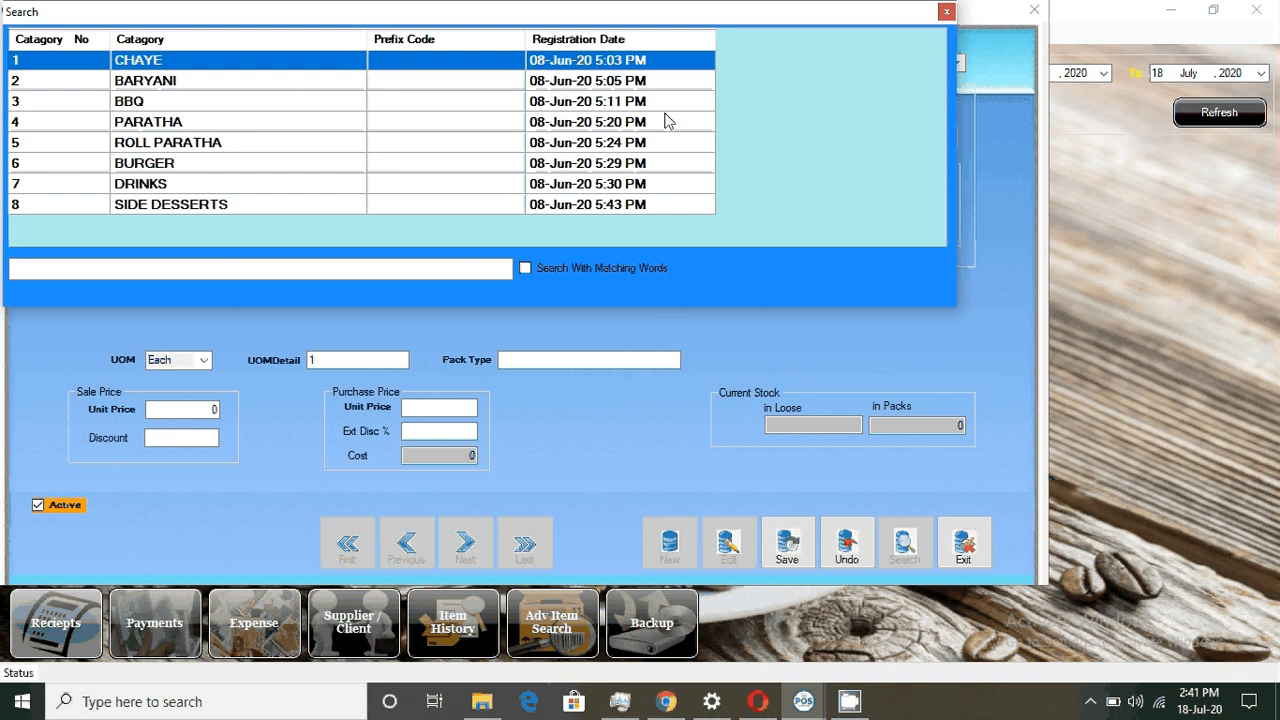
key(Return)
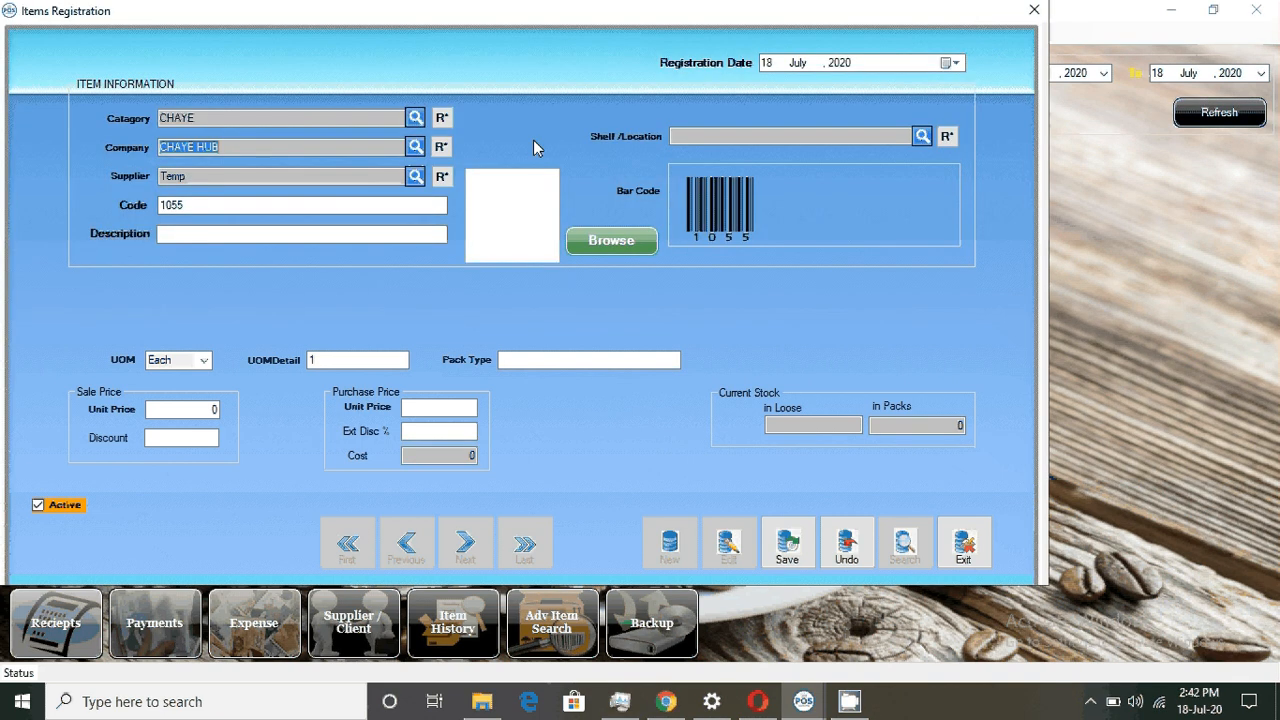
Register and save a new category with the description "qawa".
click(445, 120)
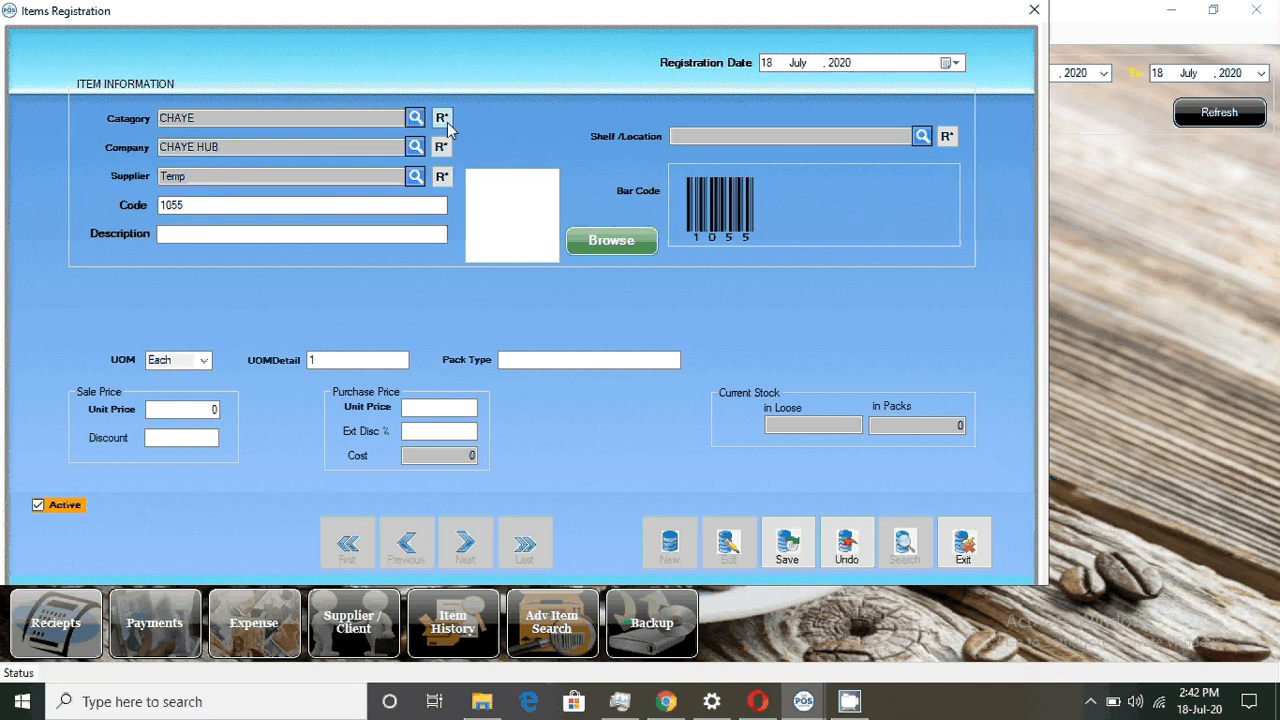
click(446, 122)
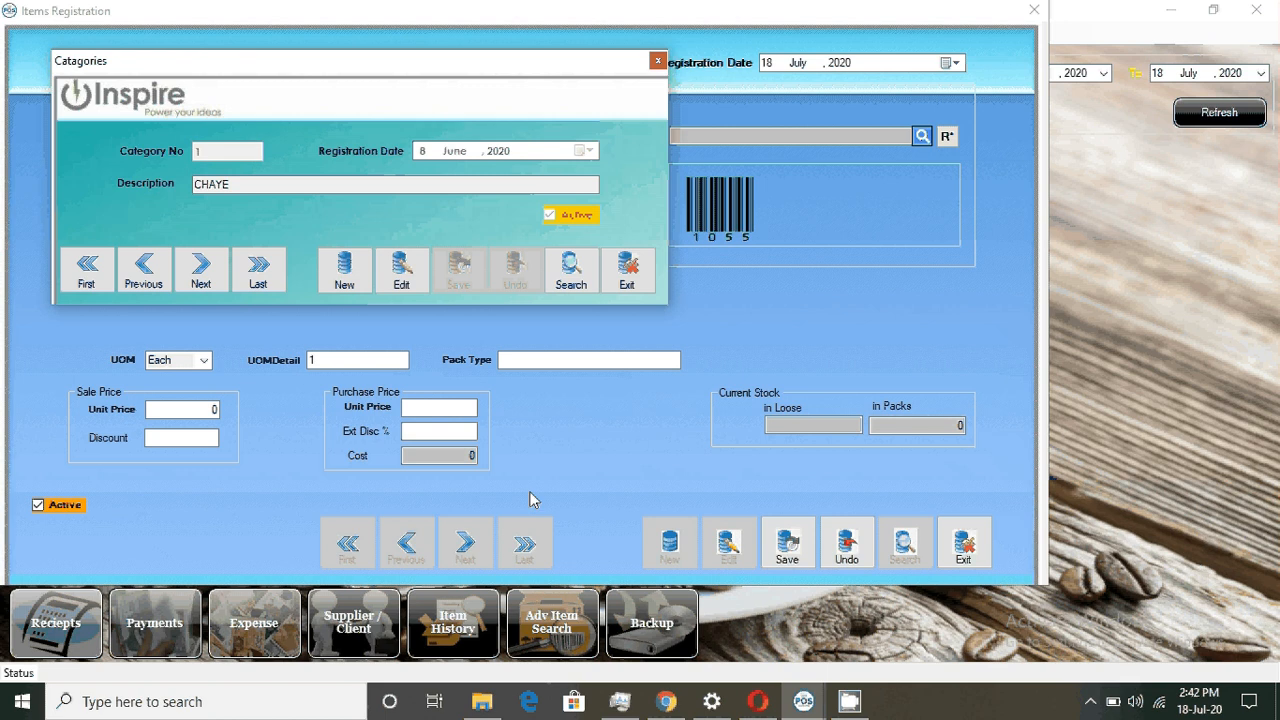
click(344, 271)
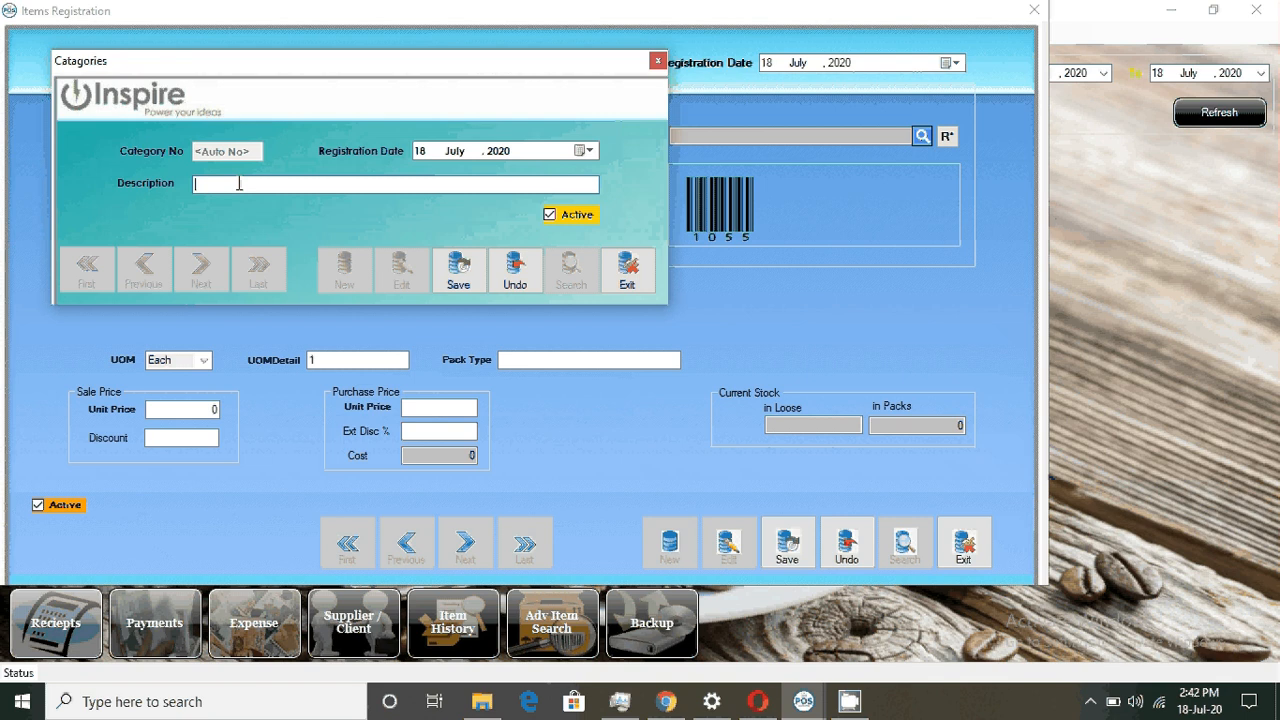
text(qawa)
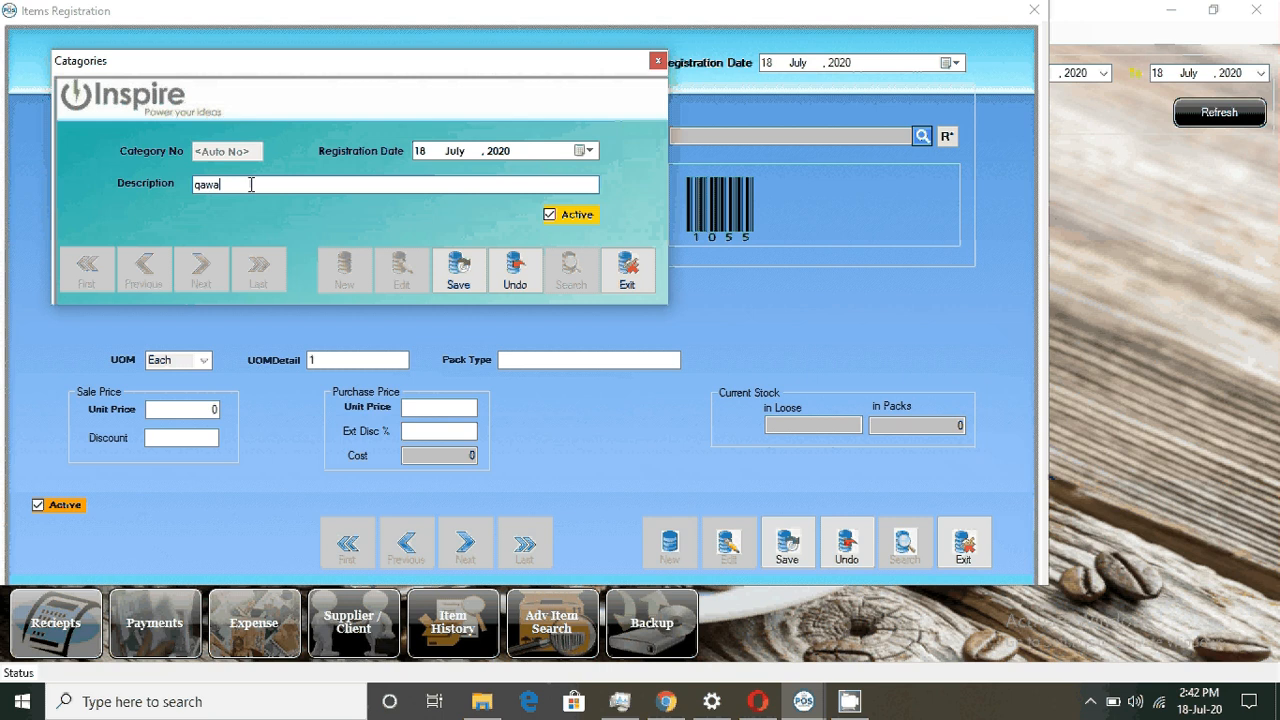
click(684, 410)
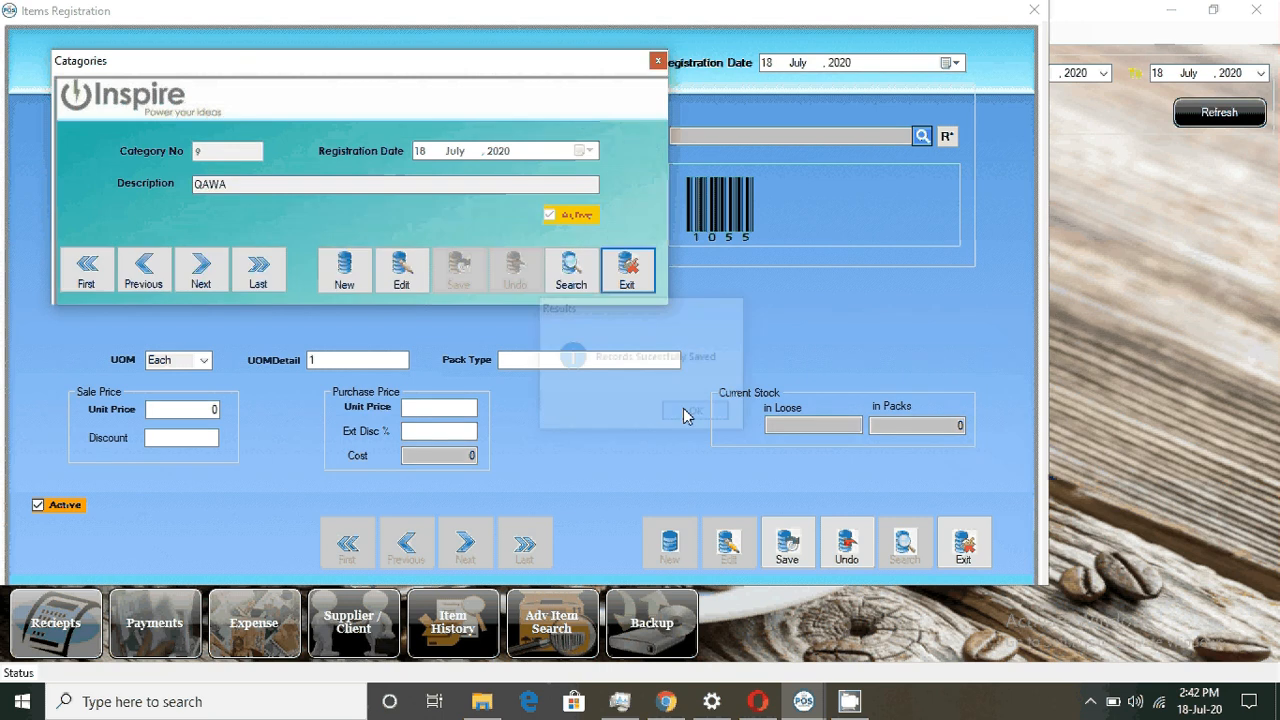
Check the category list for QAWA and set the new item's category to BURGER.
click(571, 268)
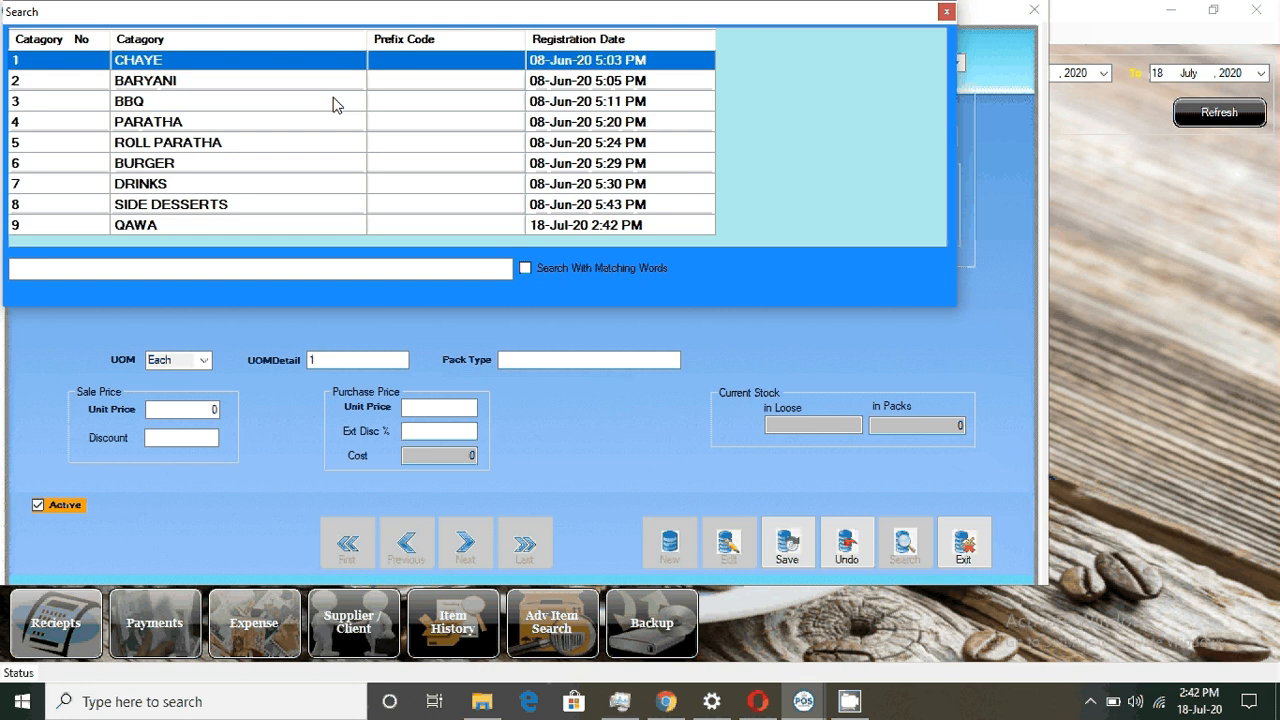
click(190, 230)
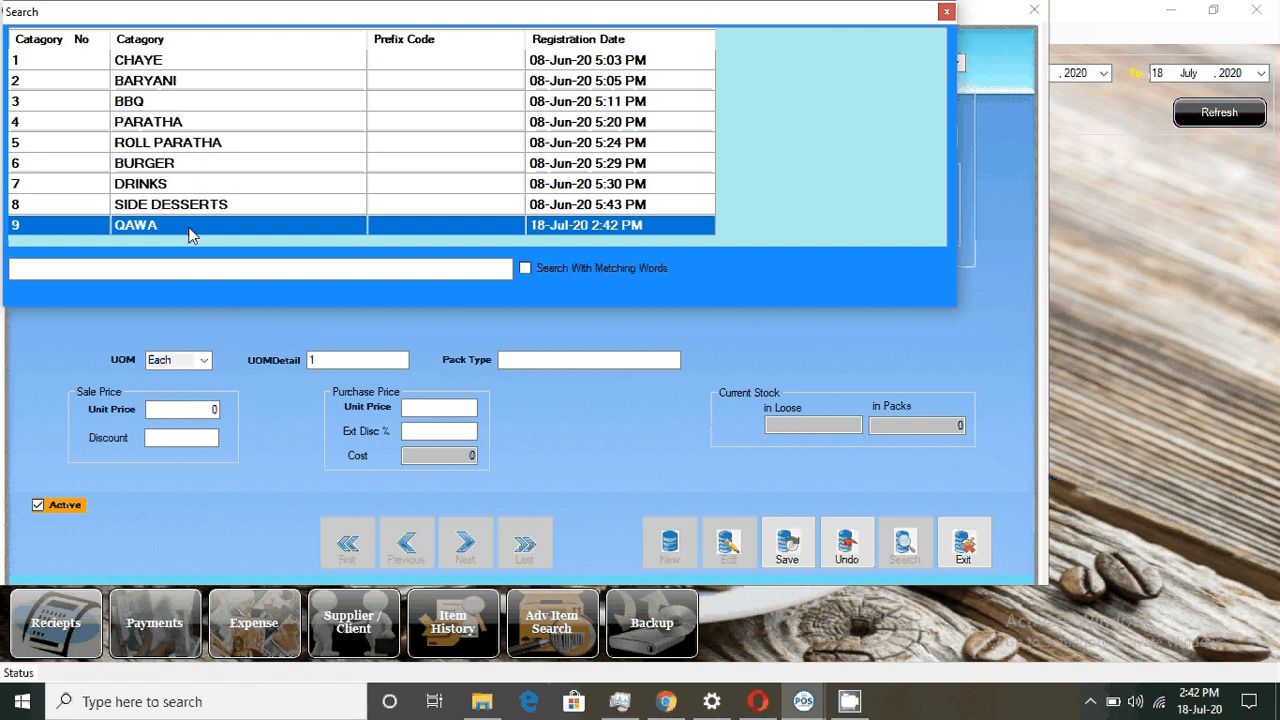
double_click(145, 167)
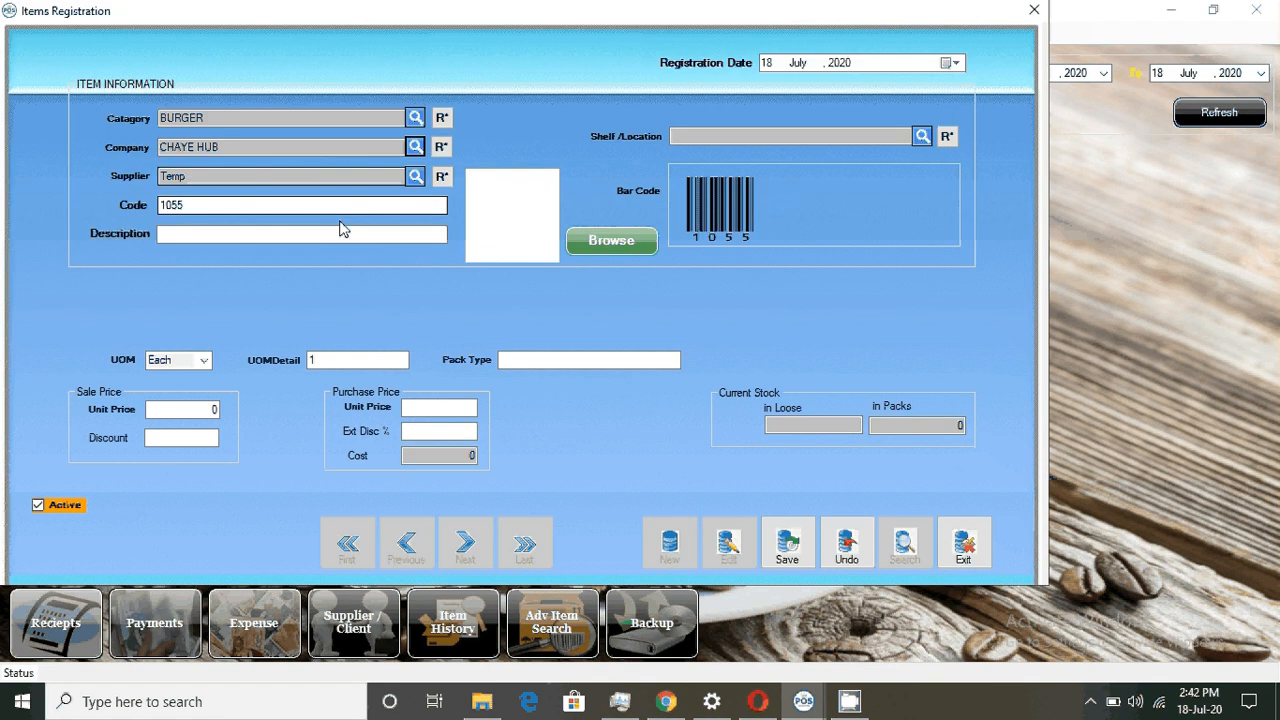
Enter "6 inch burger" as the new item's description.
click(198, 203)
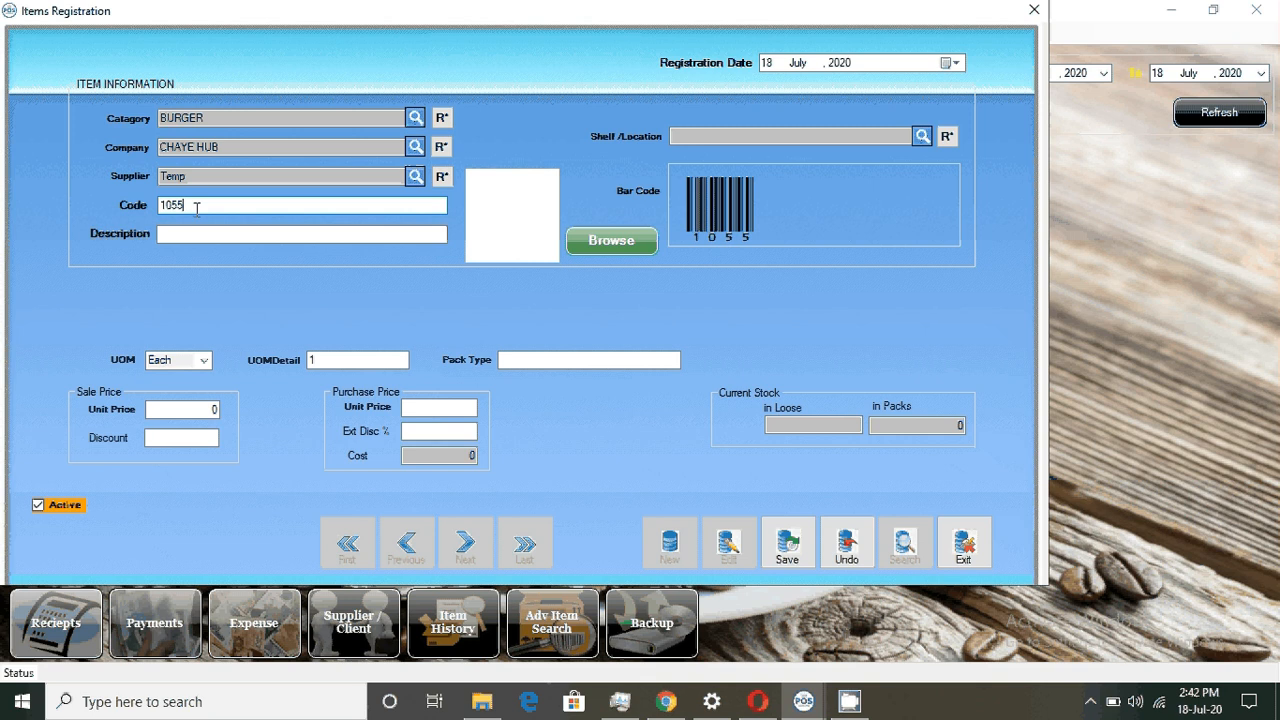
click(196, 232)
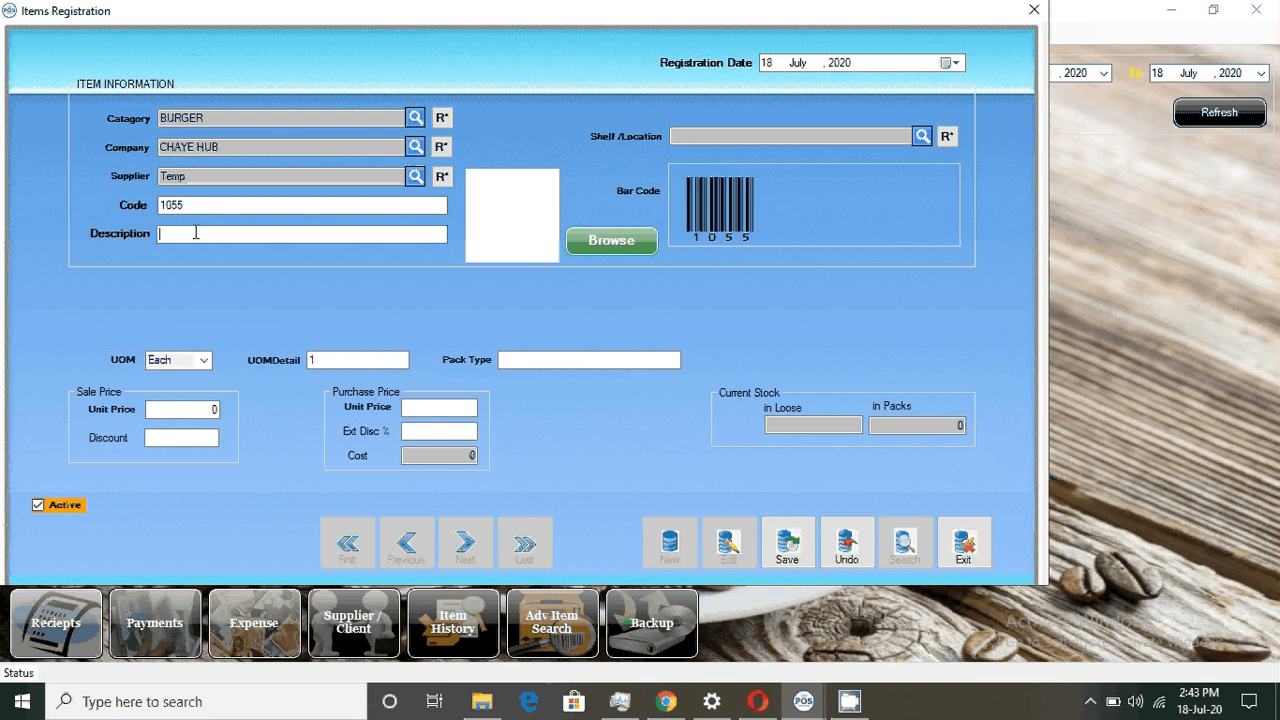
text(6 inch burger)
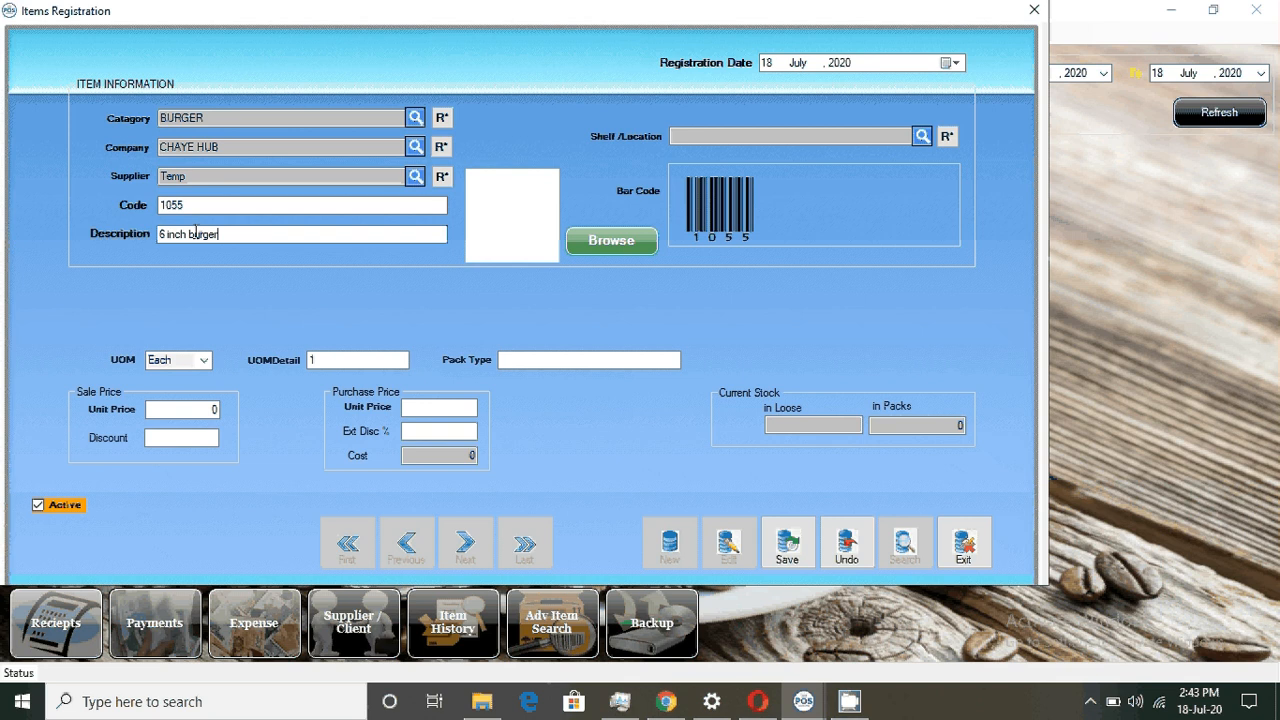
Set the item's sale unit price to 450 and purchase unit price to 150, save the record and close item registration.
click(188, 410)
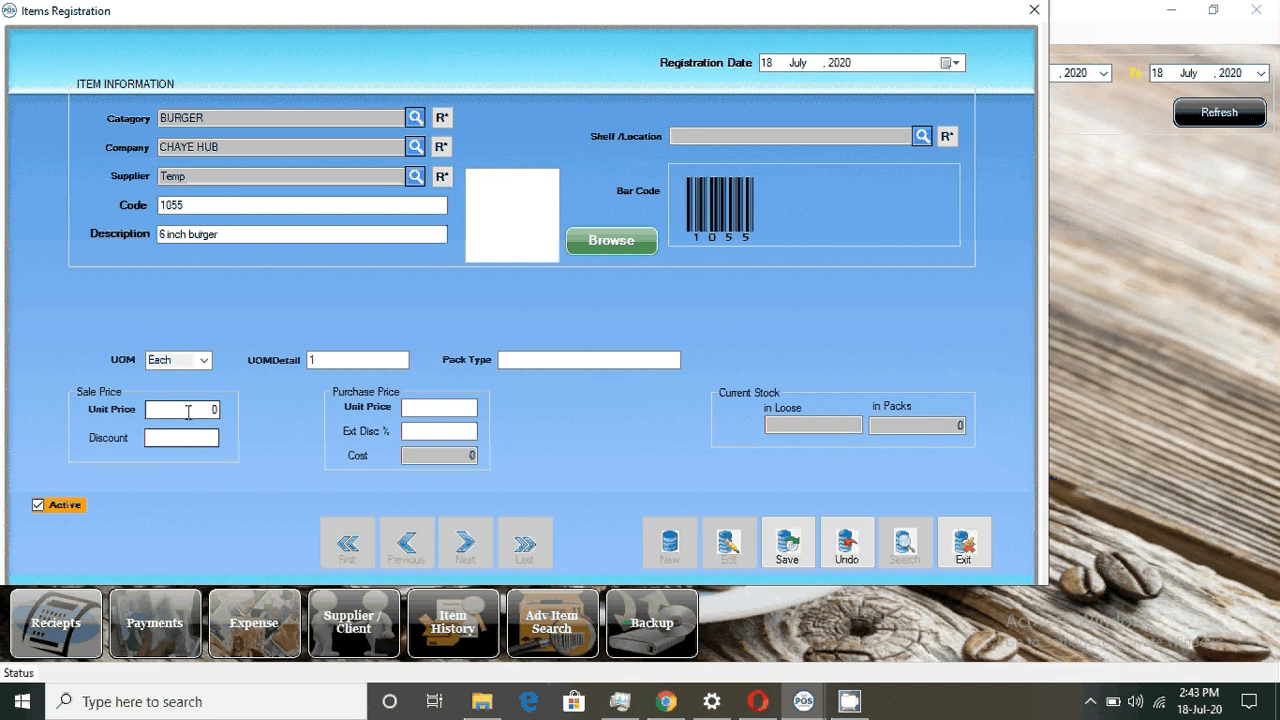
click(188, 412)
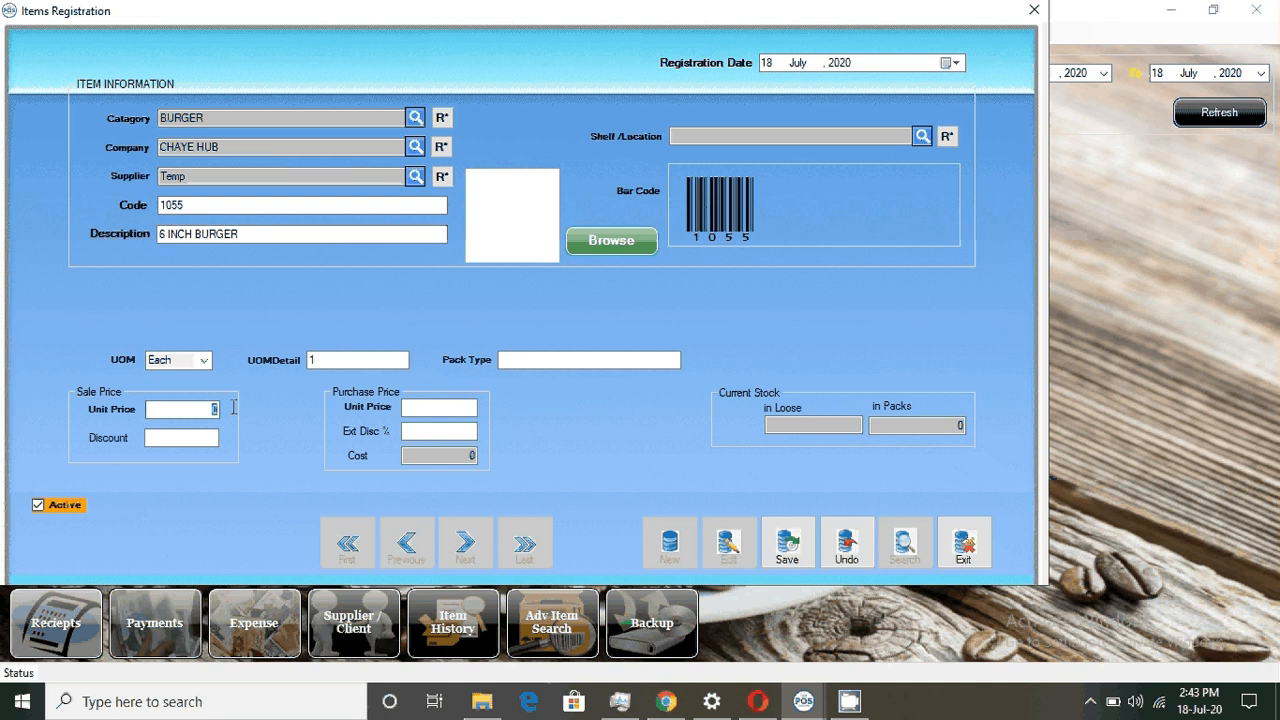
text(450)
text(150)
key(Tab)
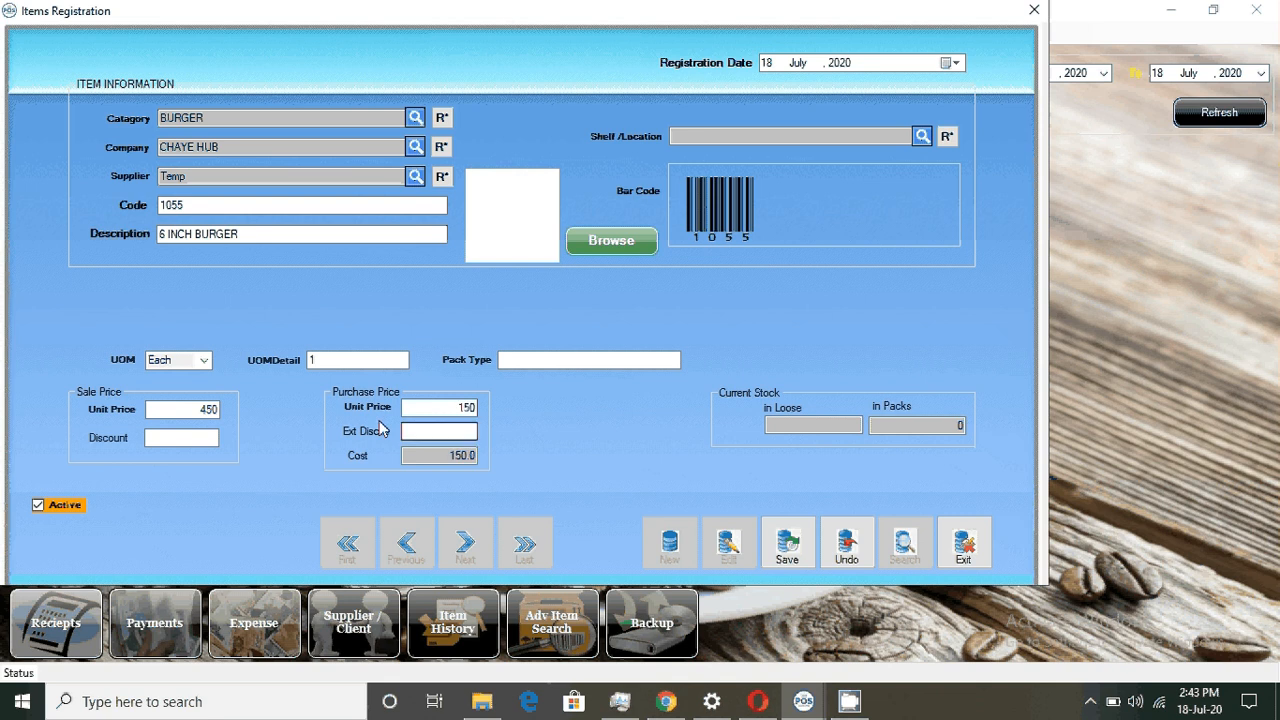
click(787, 542)
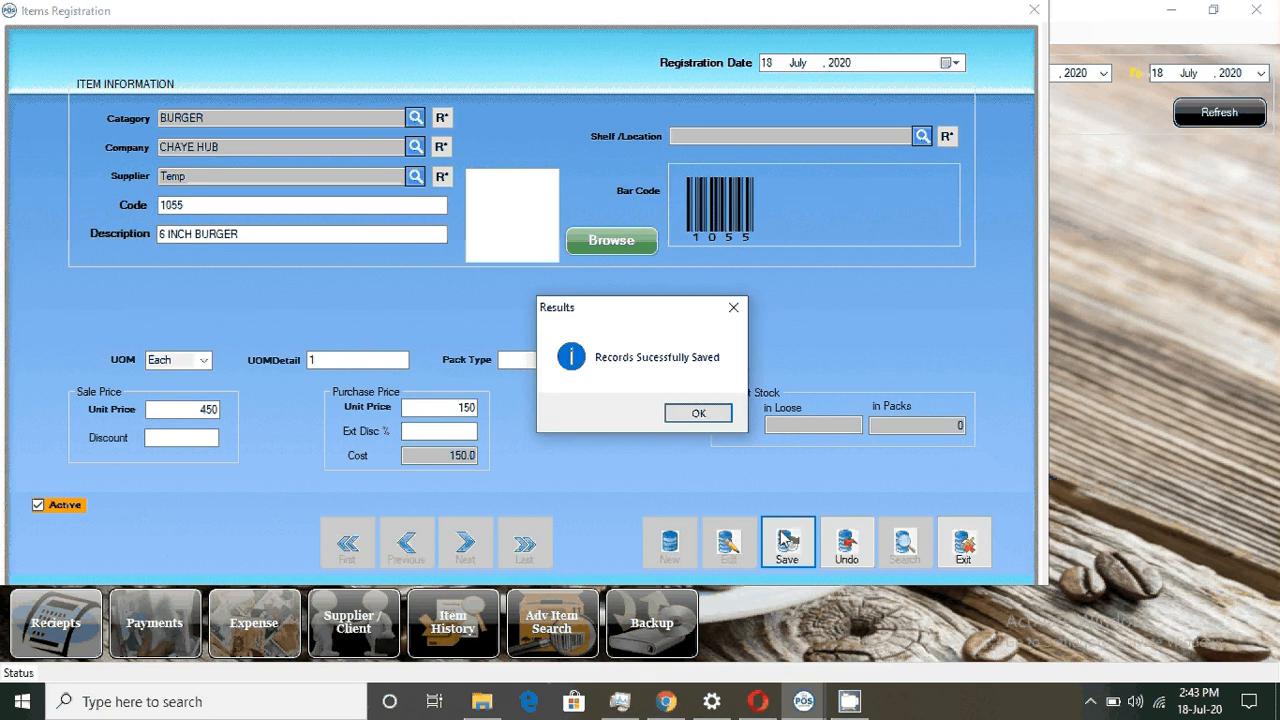
click(680, 414)
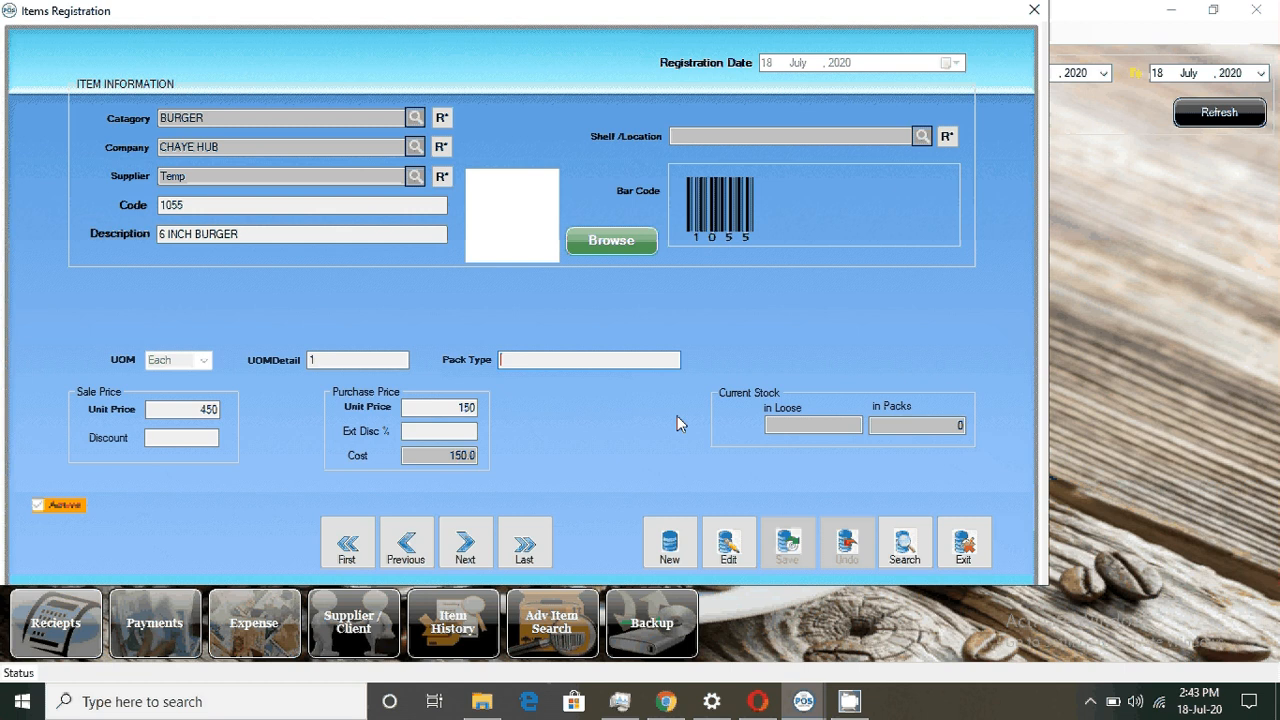
key(Escape)
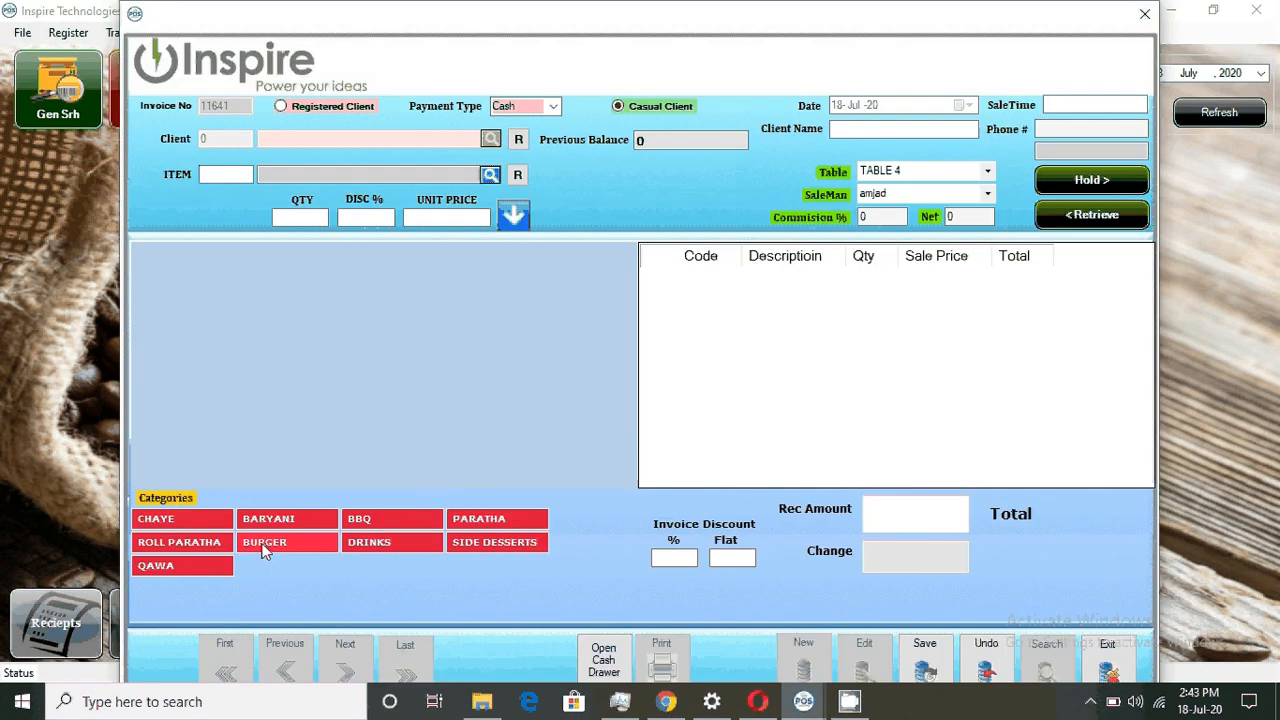
Add one 6 INCH BURGER, one GREEN TEA and one BEEF BIHARI KEBAB ROLL PARATHA to the sales invoice.
click(265, 545)
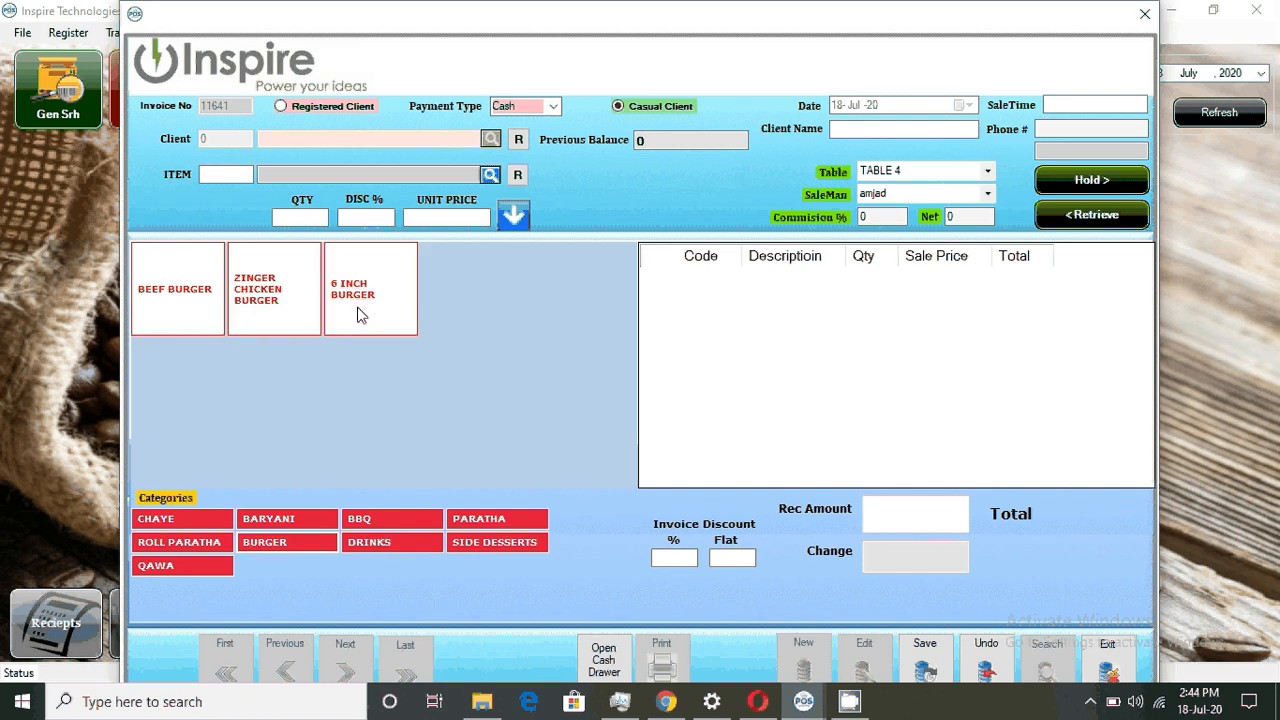
click(361, 315)
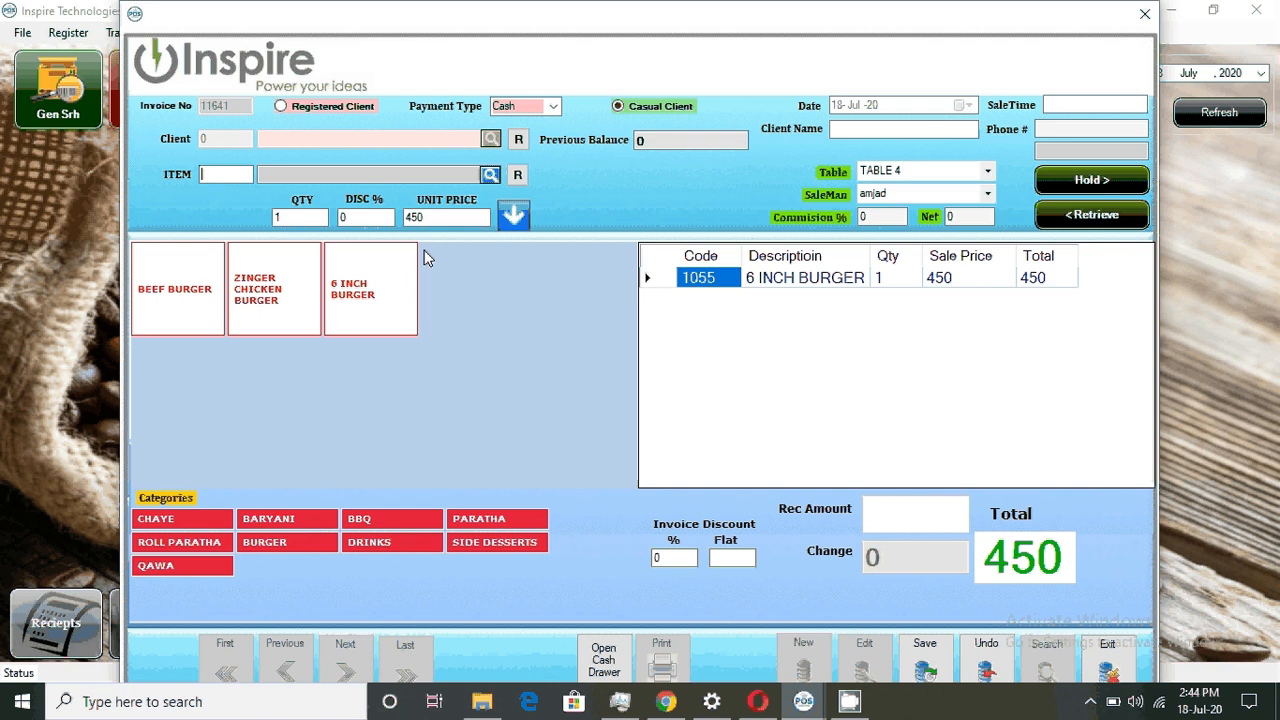
click(190, 519)
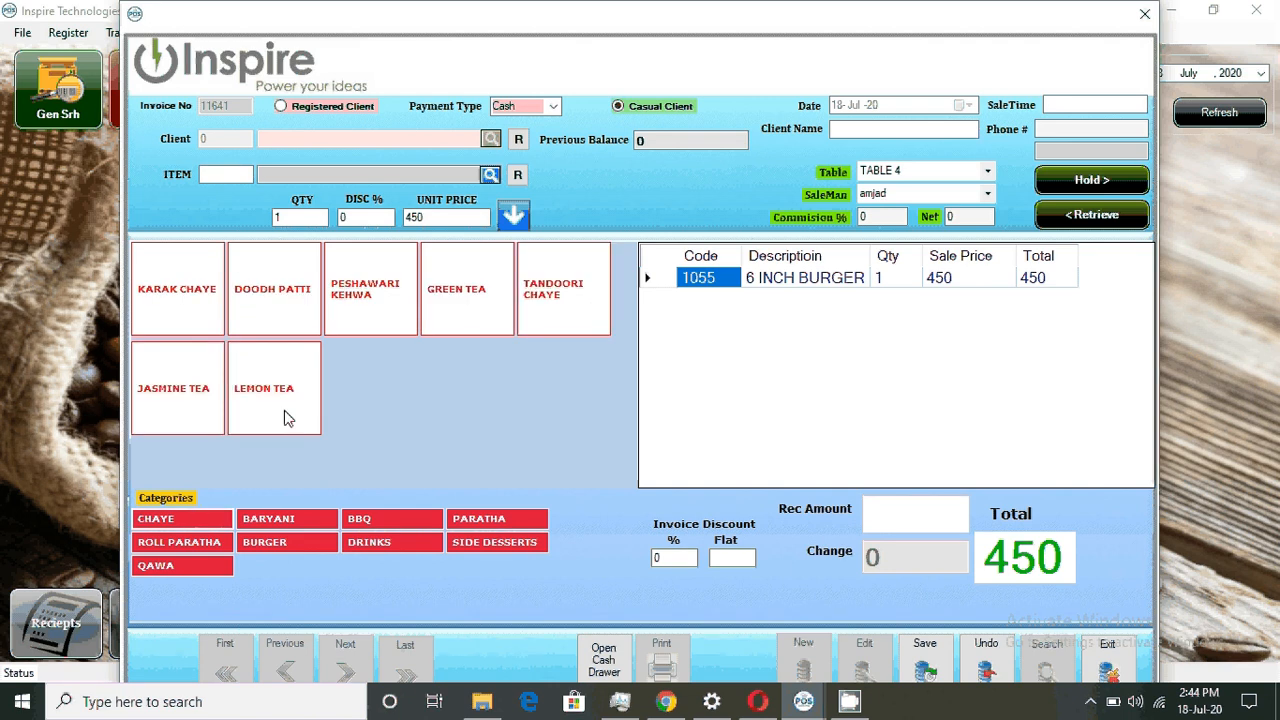
click(470, 300)
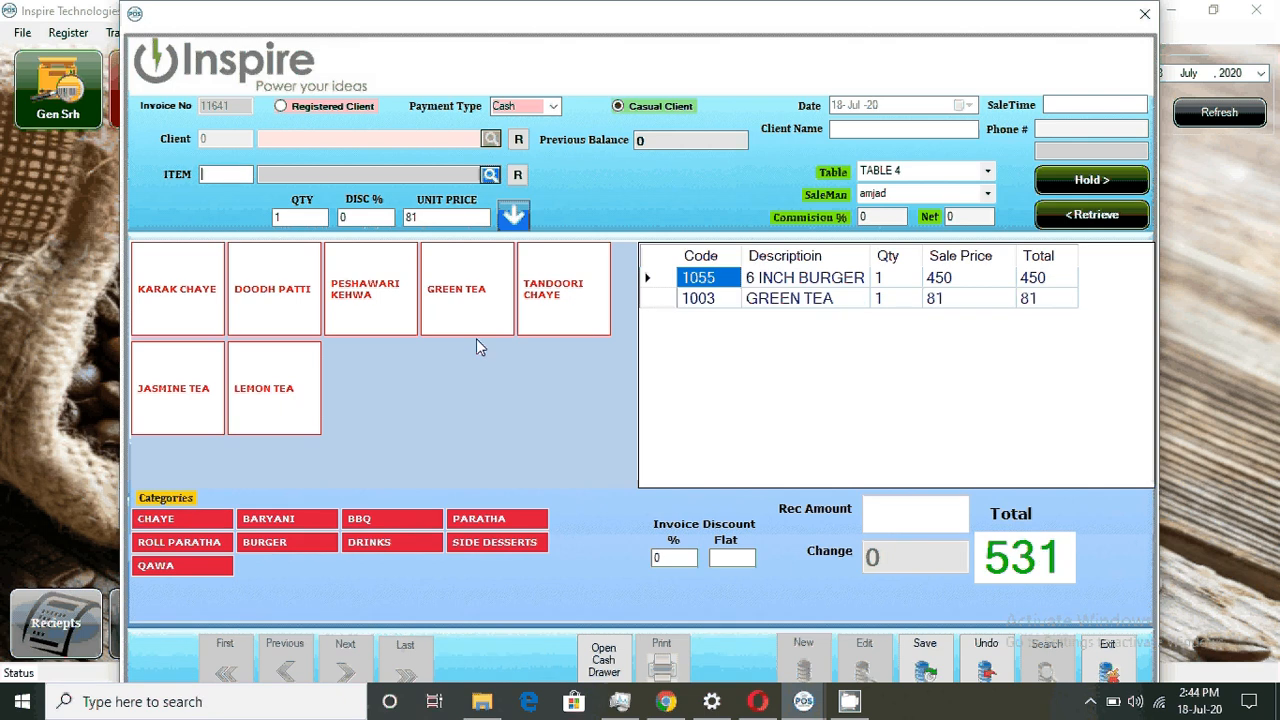
click(211, 542)
click(284, 383)
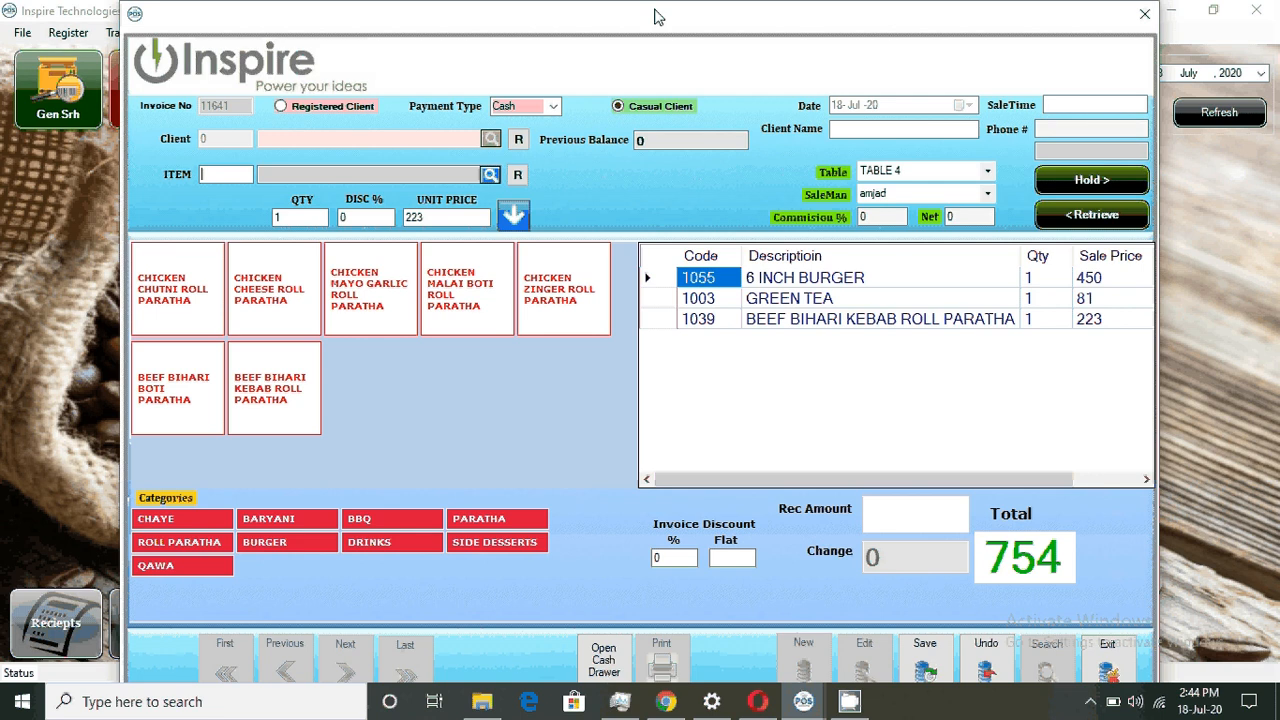
drag(658, 17, 648, 17)
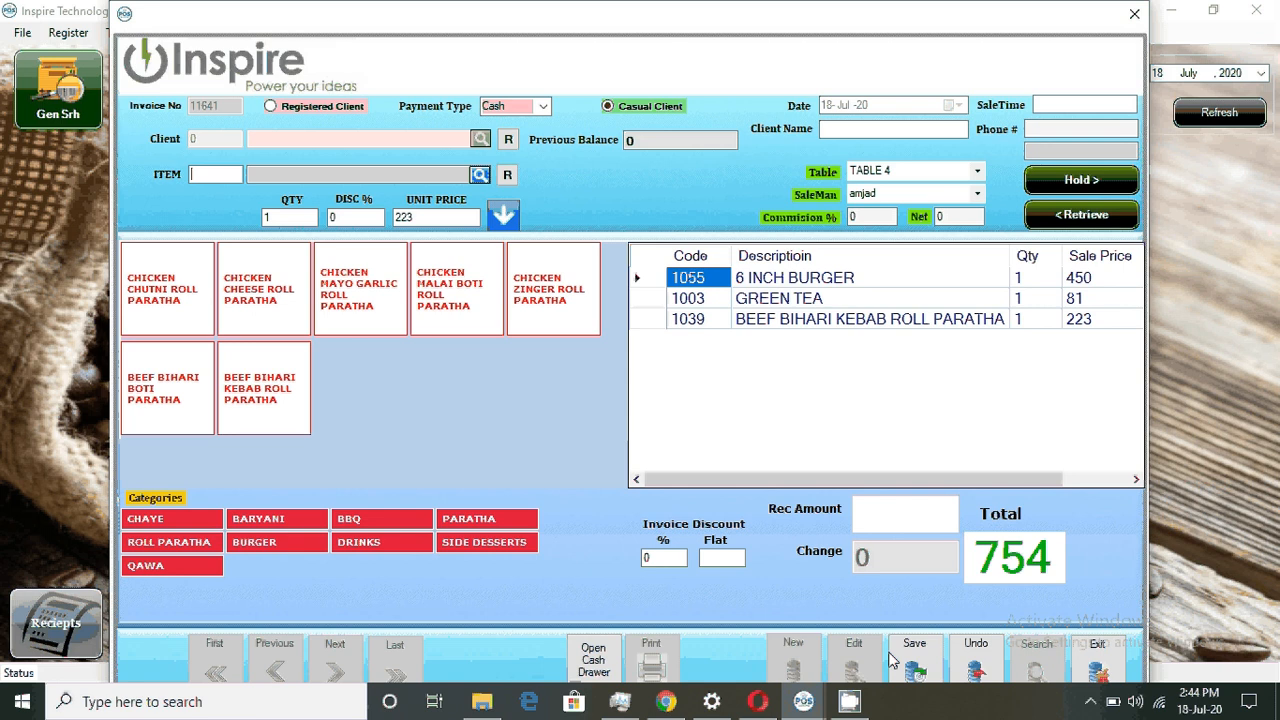
Save the sales invoice with a received amount of 1000, then preview its printed bill and close the preview.
click(910, 660)
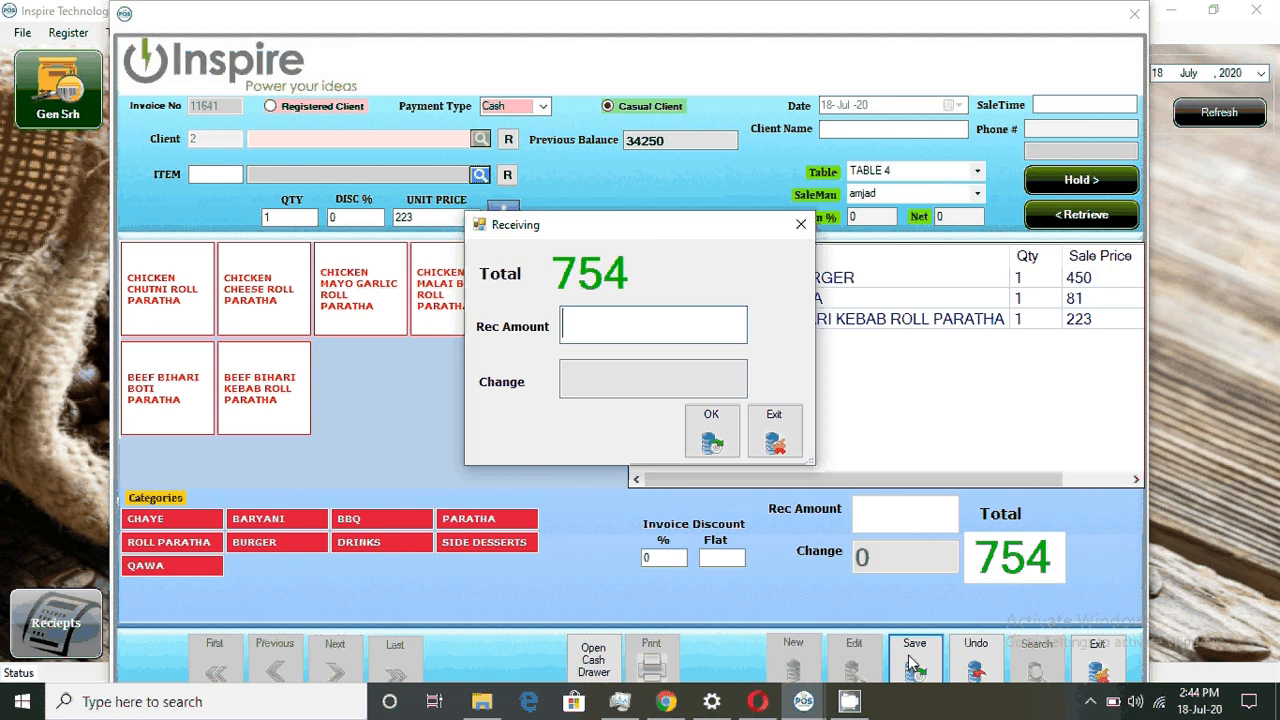
text(1000)
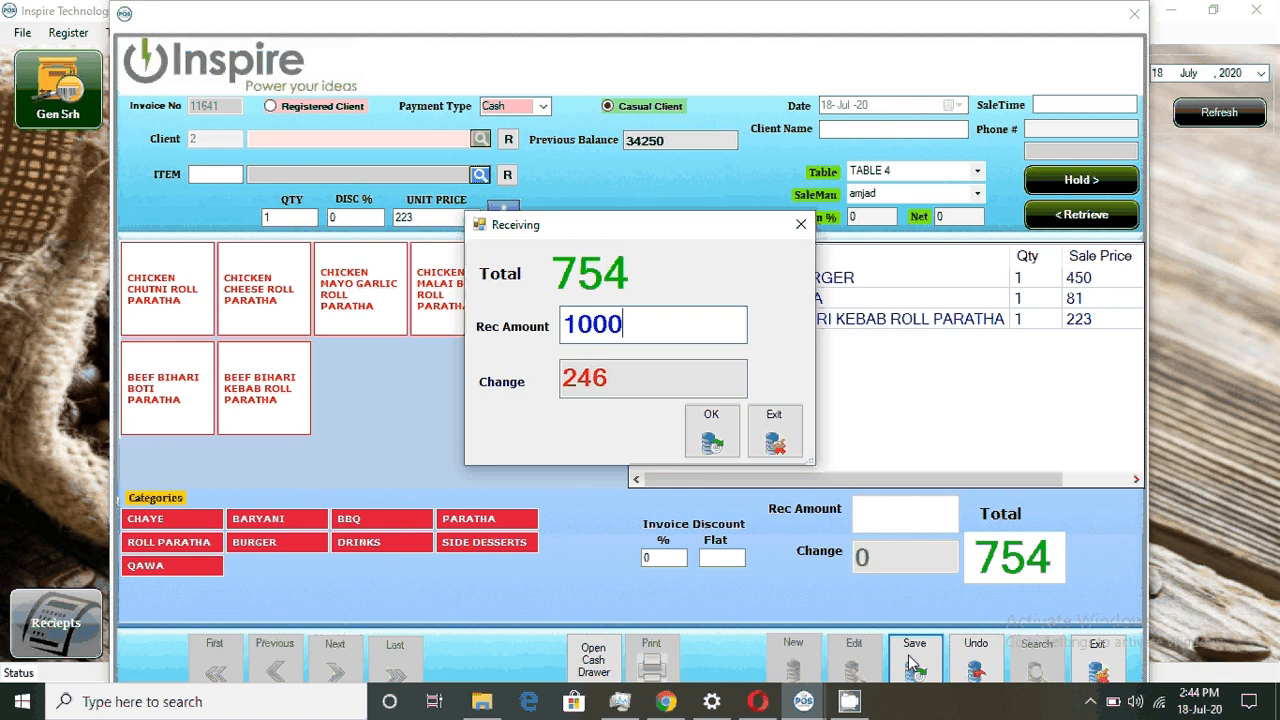
click(711, 440)
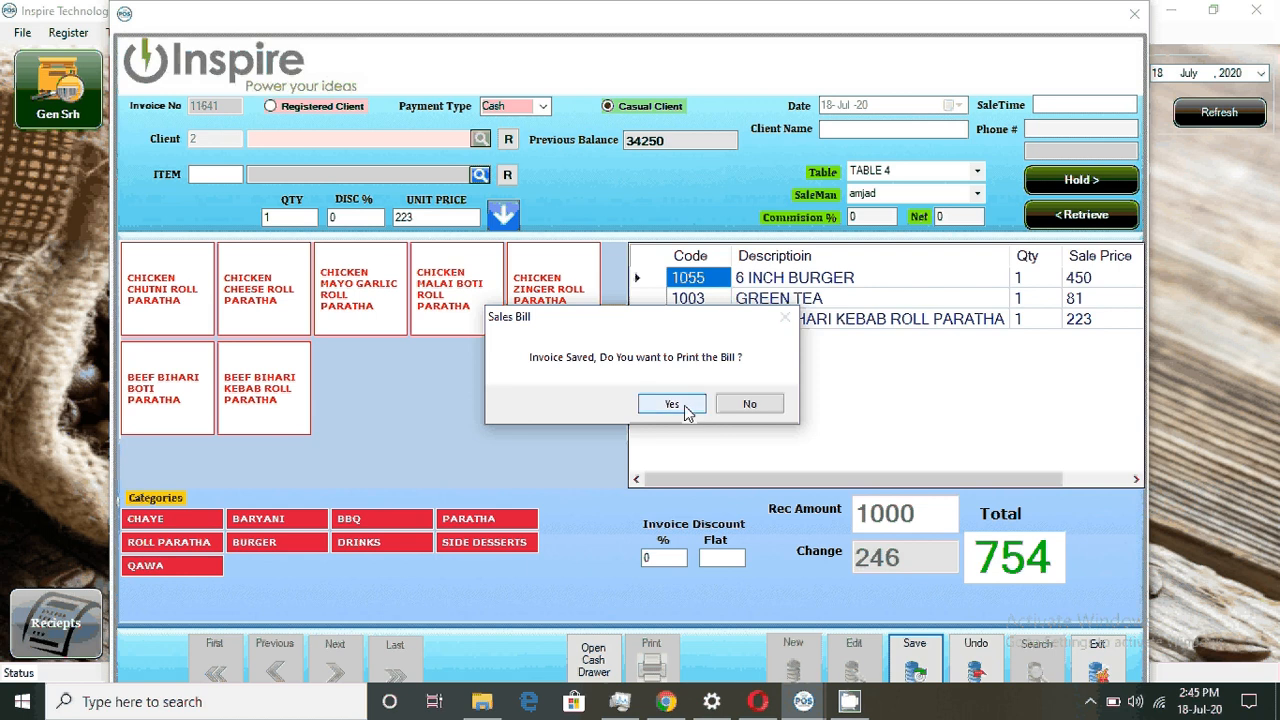
click(687, 410)
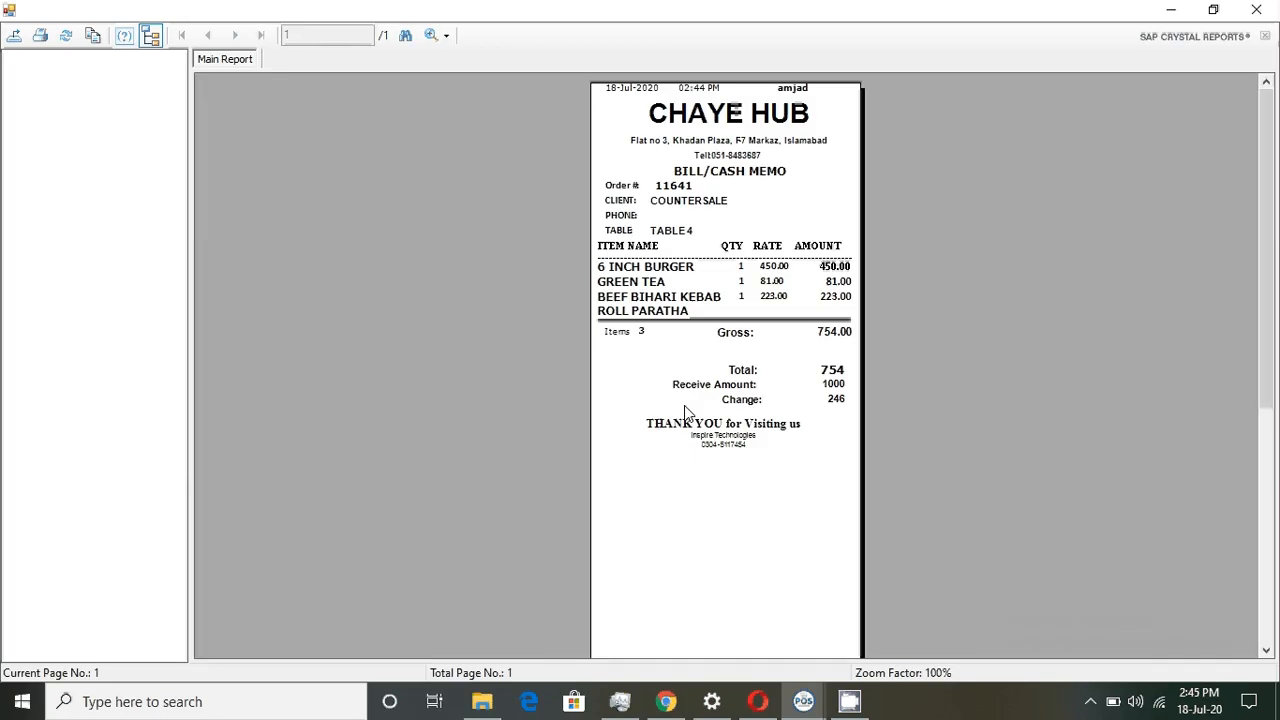
key(Escape)
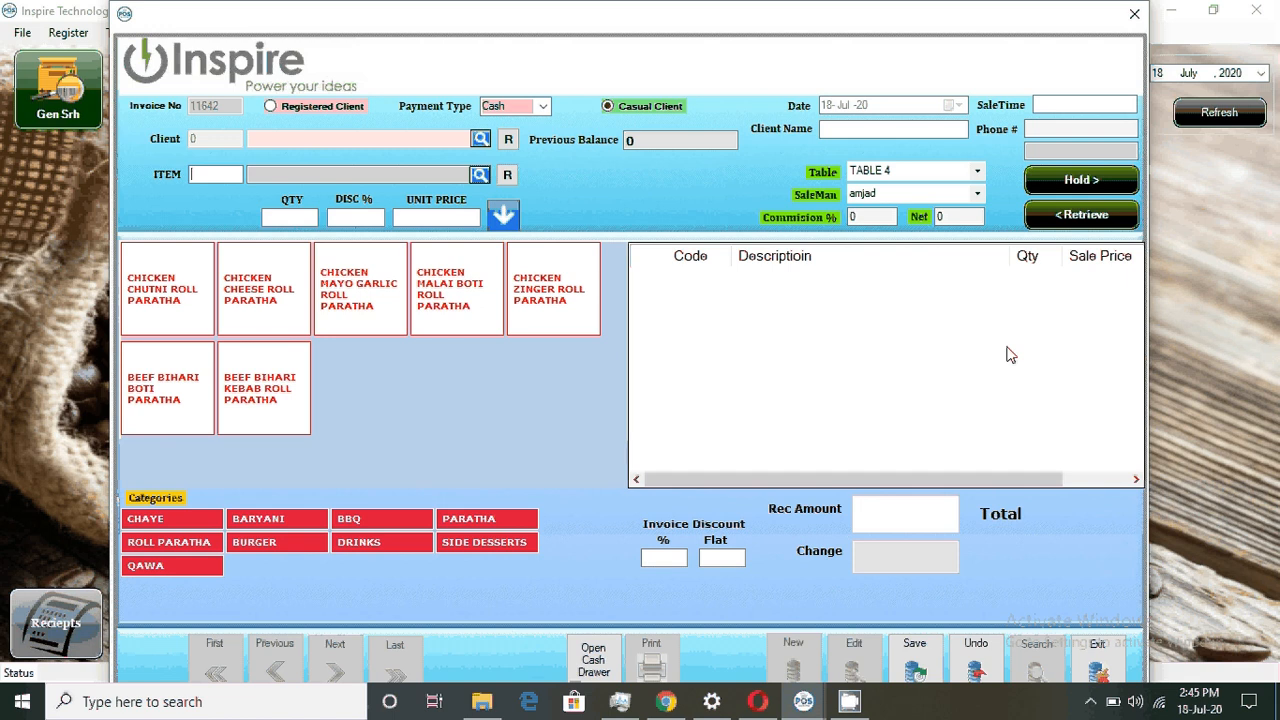
Review the last saved sales invoice and the available payment types, then close the sales form.
click(959, 680)
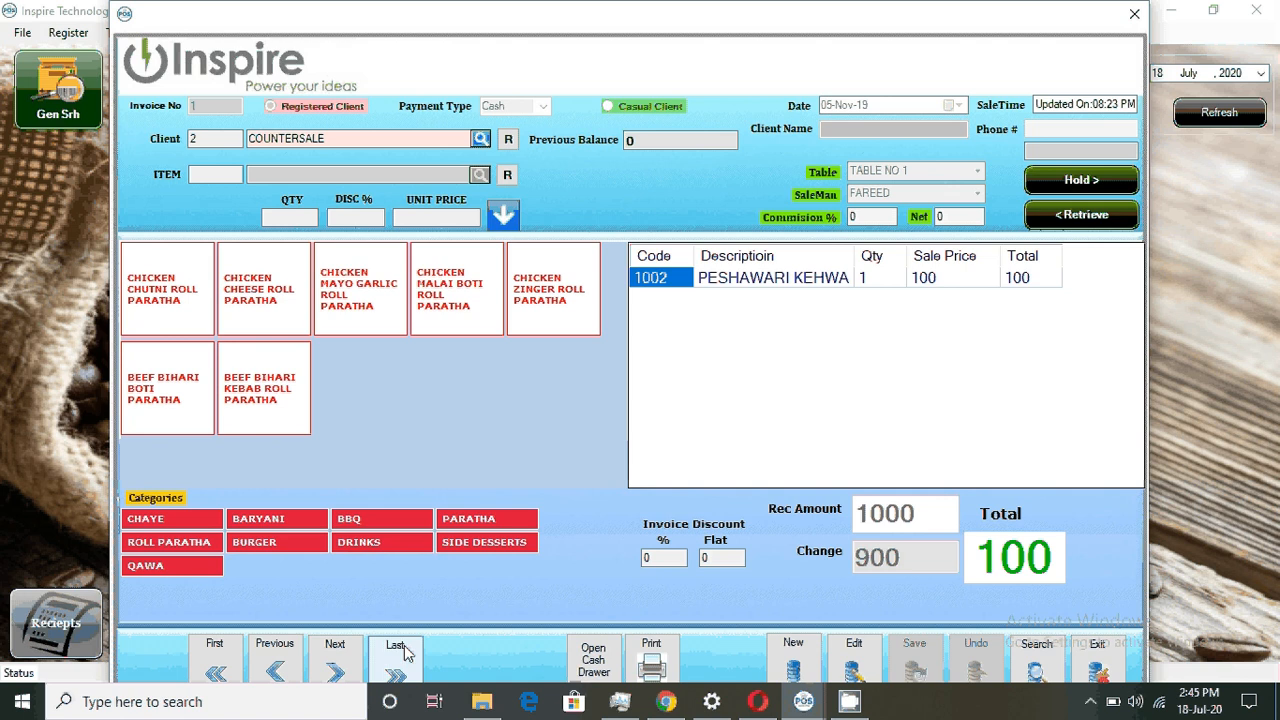
click(404, 651)
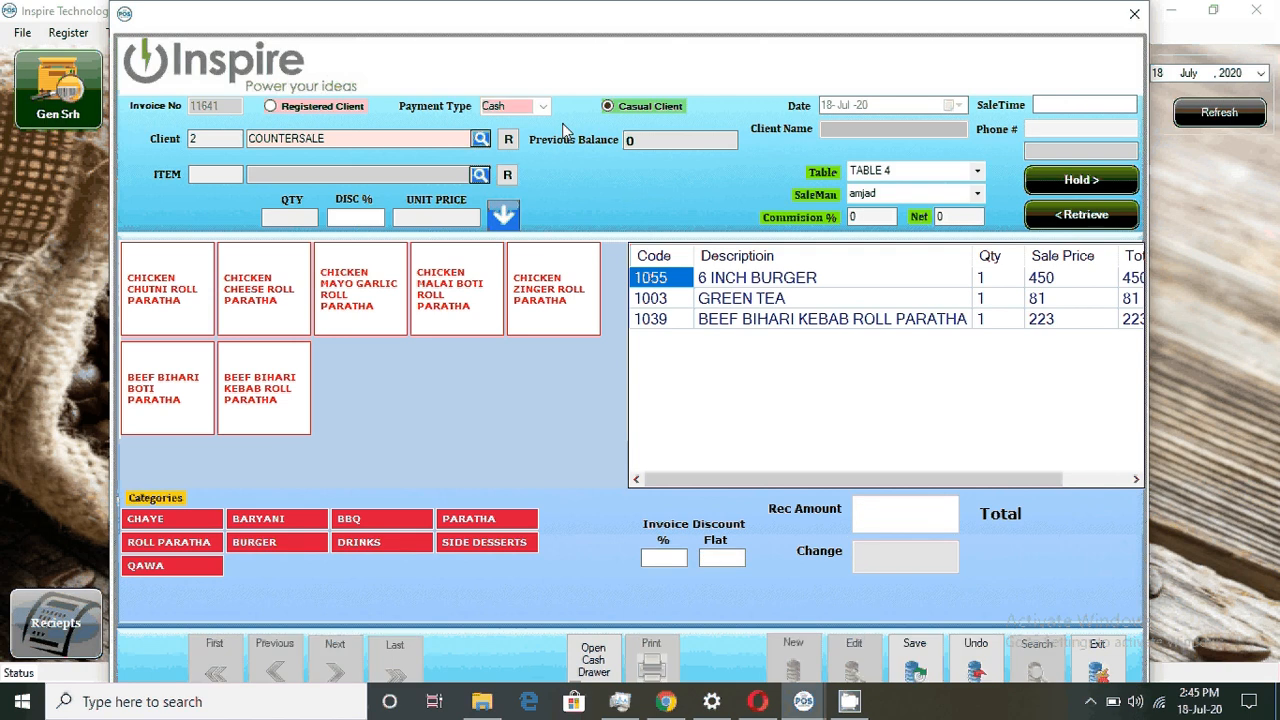
click(542, 108)
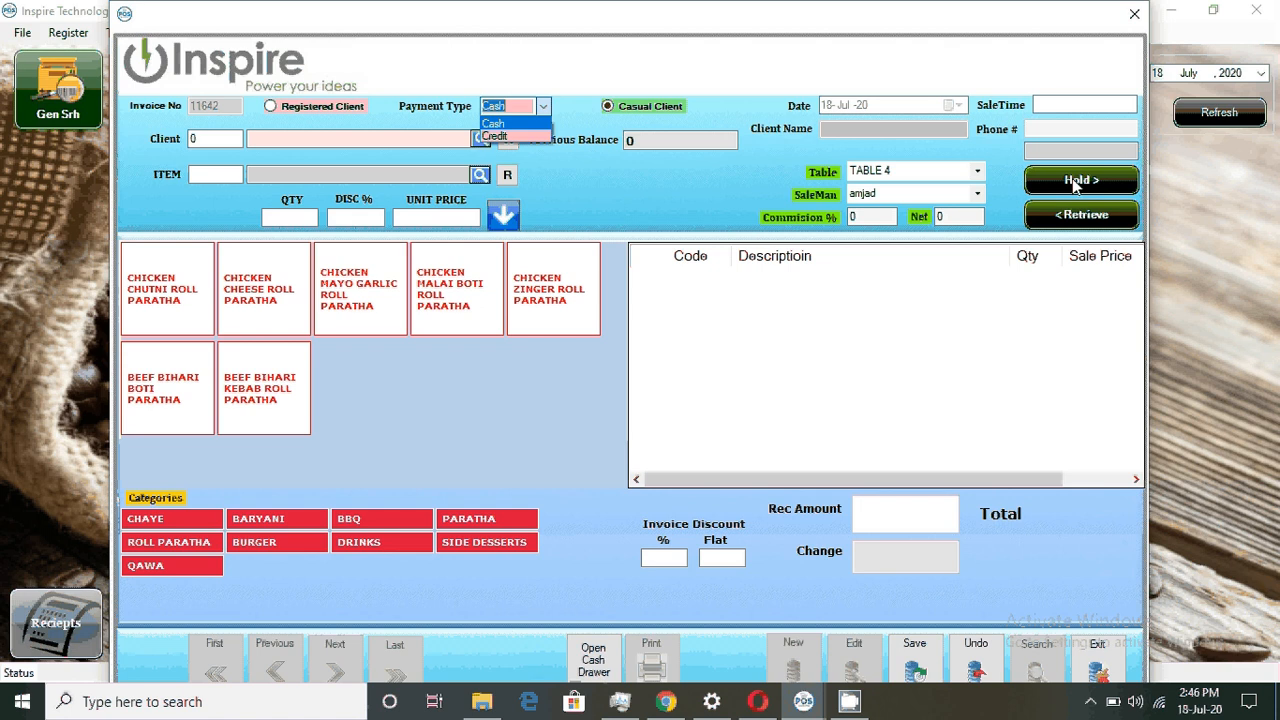
click(1088, 662)
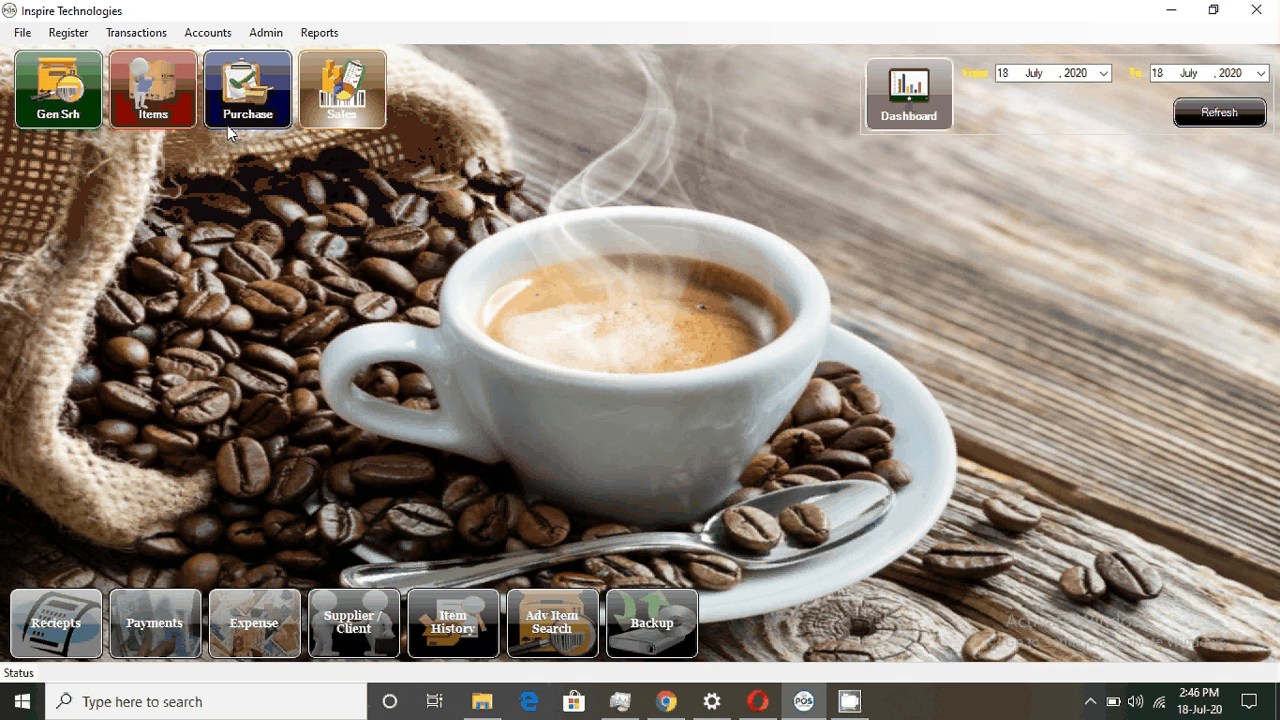
Start a new purchase invoice and select Temp as its supplier.
click(238, 121)
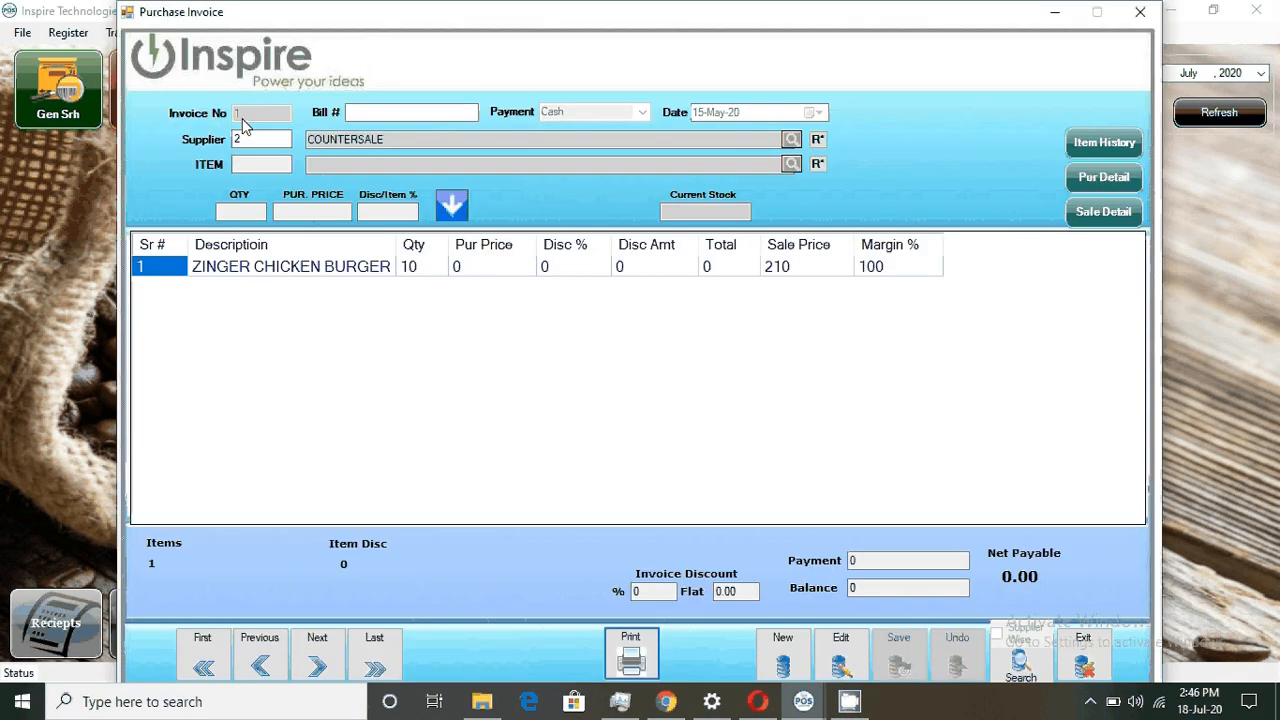
click(785, 665)
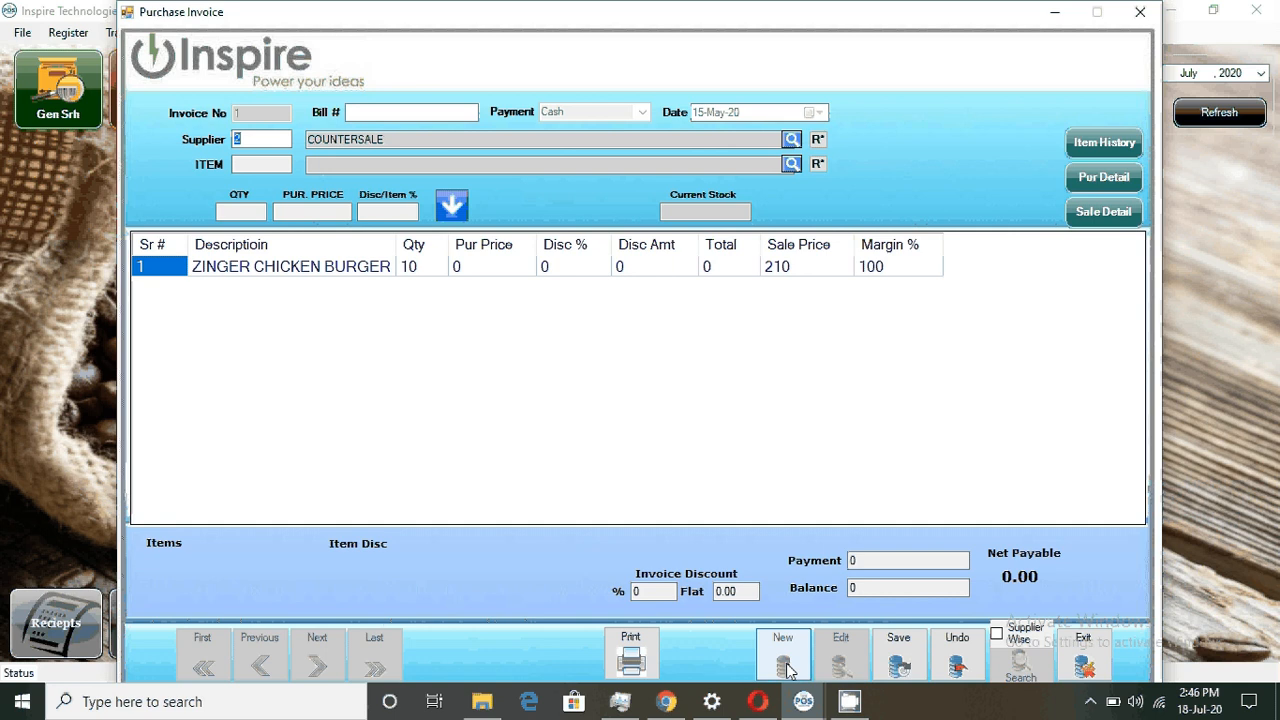
click(787, 668)
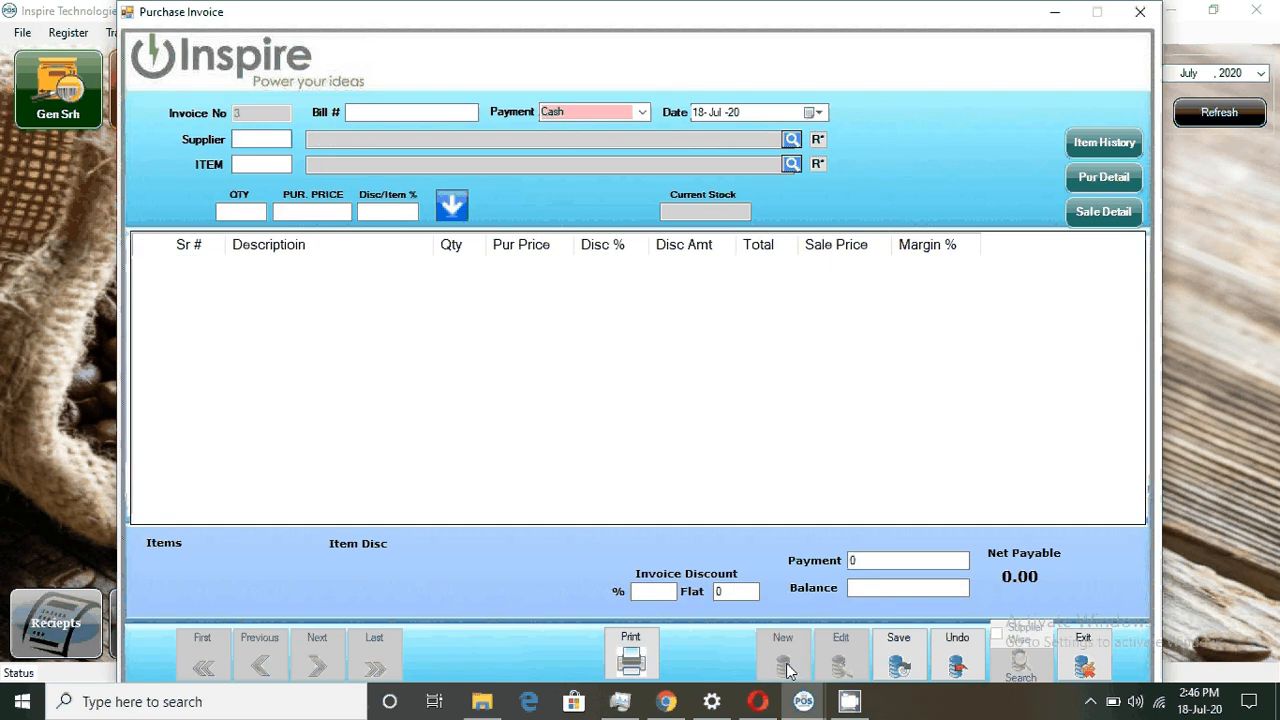
key(F1)
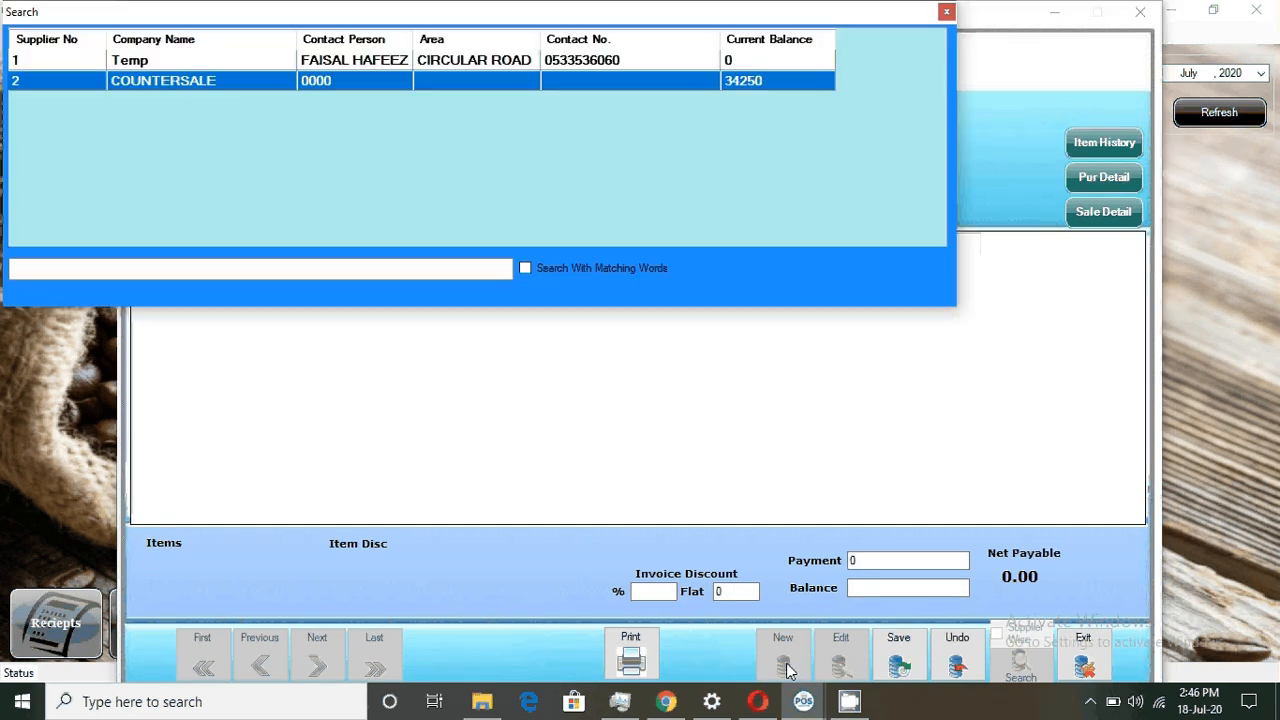
key(Up)
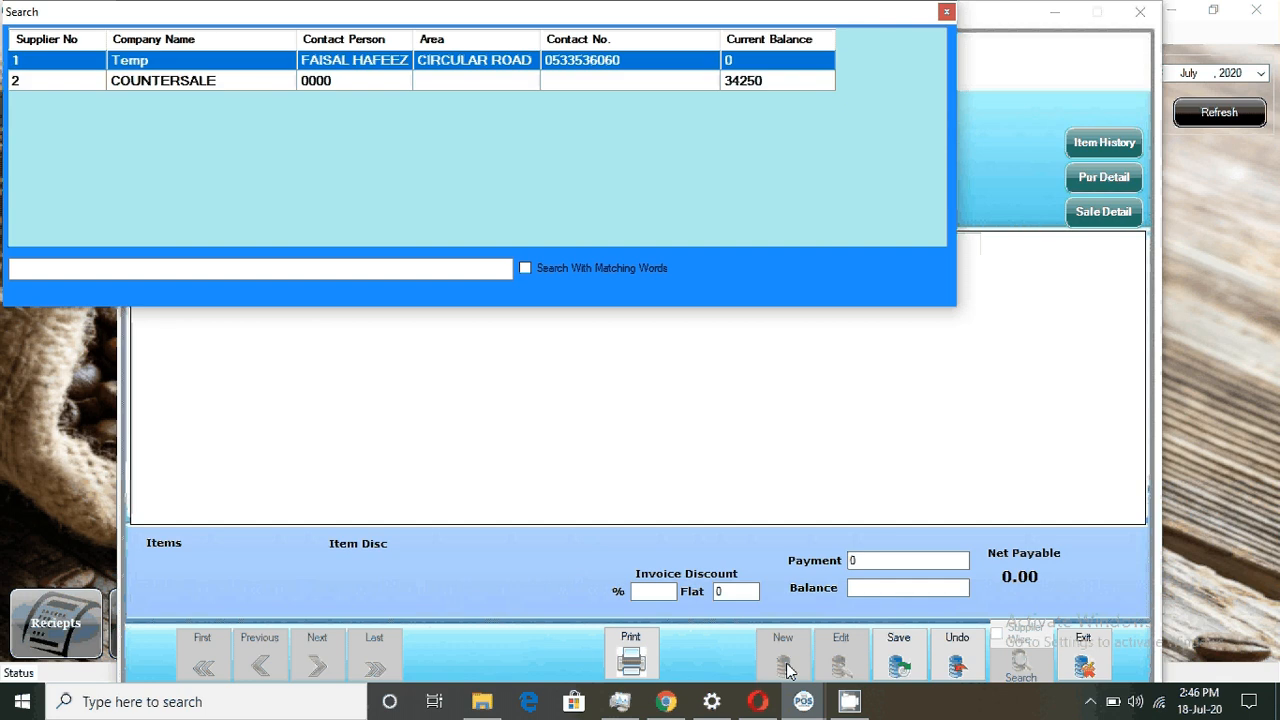
key(Return)
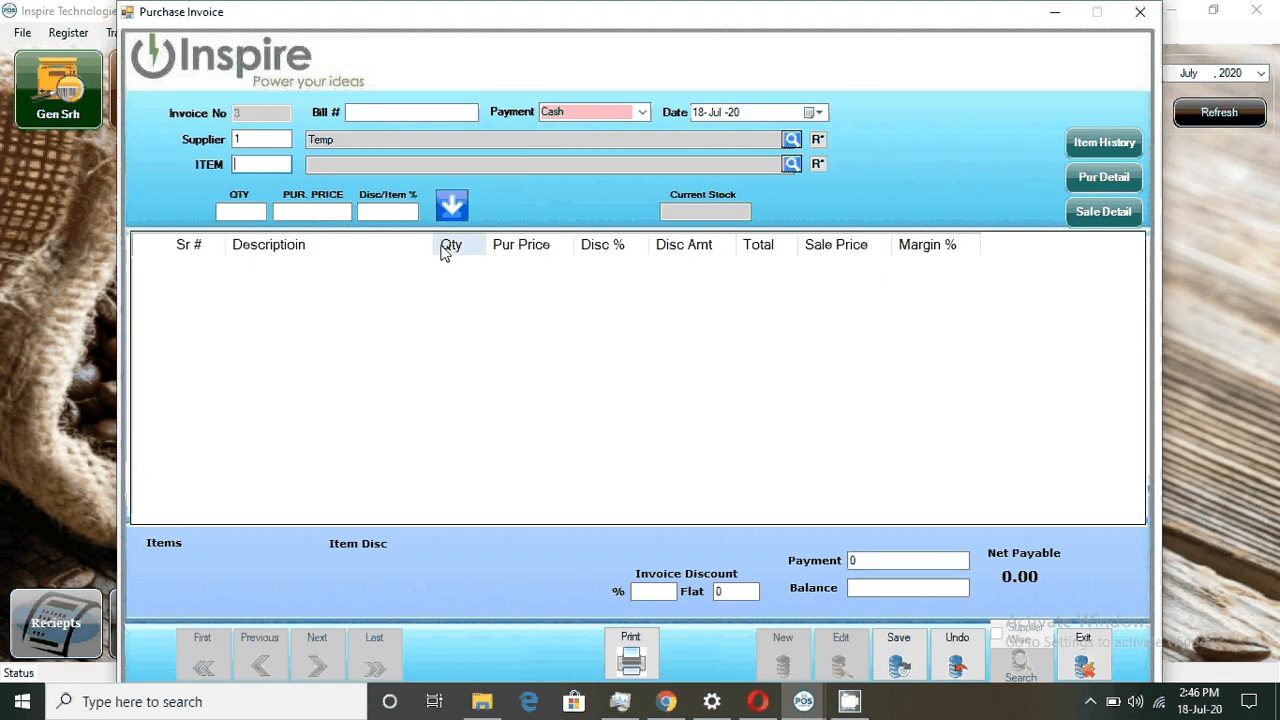
Add COKE to the purchase invoice with a quantity of 5 and a purchase price of 90.
key(Return)
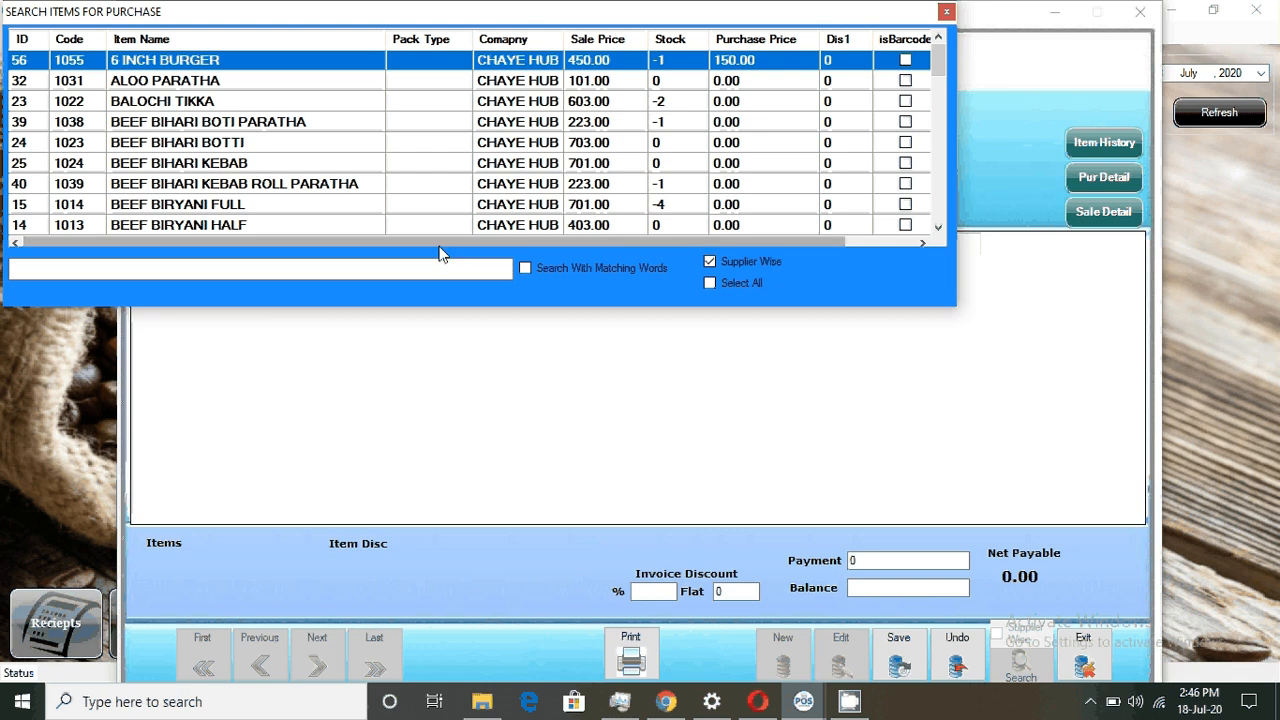
text(c)
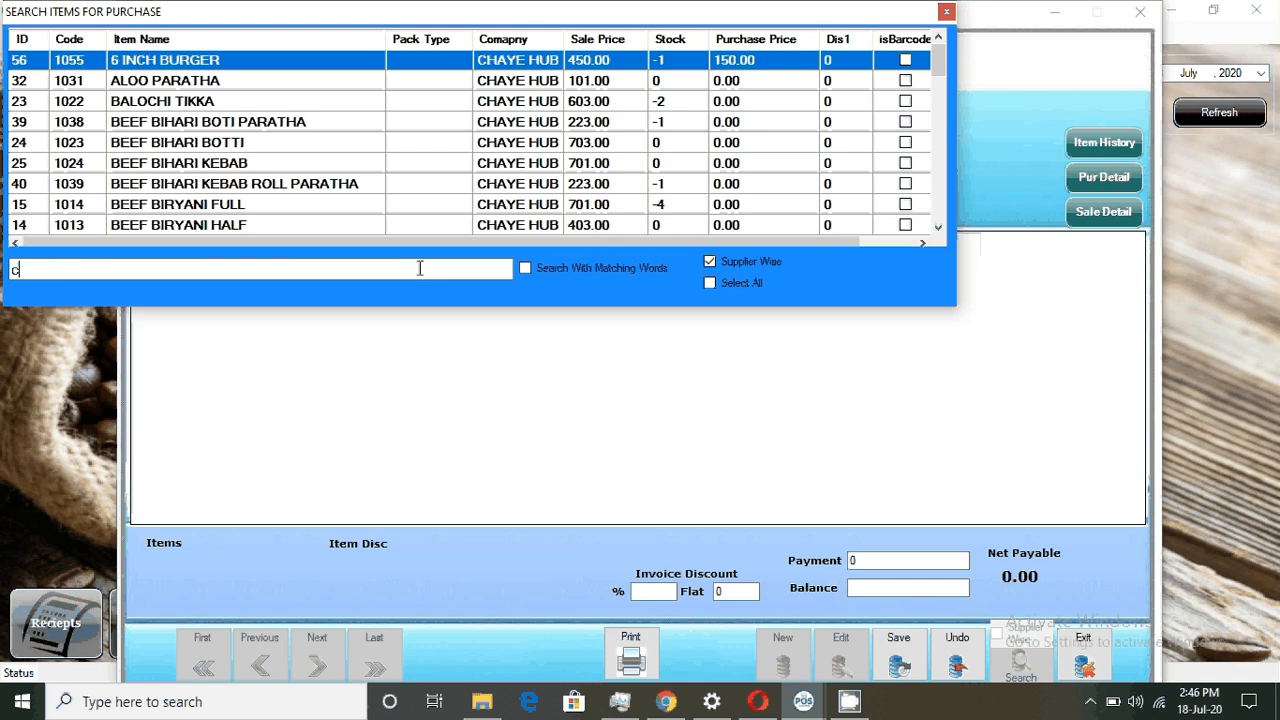
text(o)
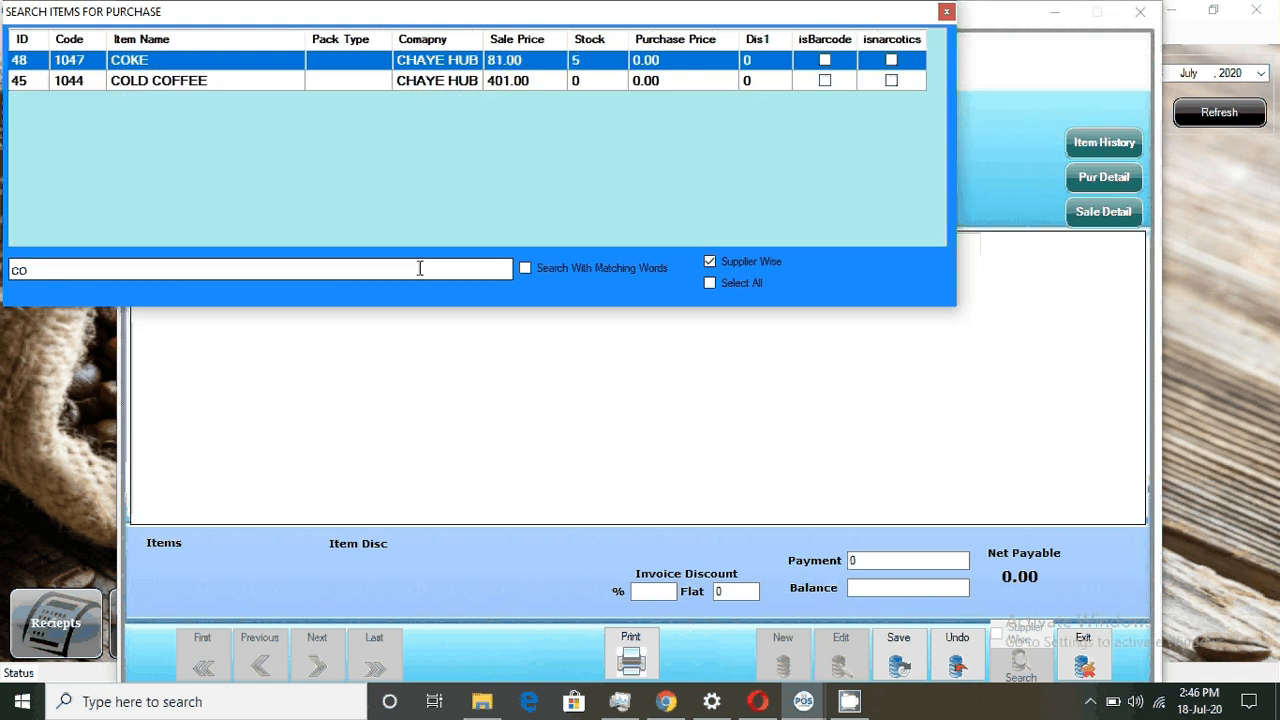
key(Return)
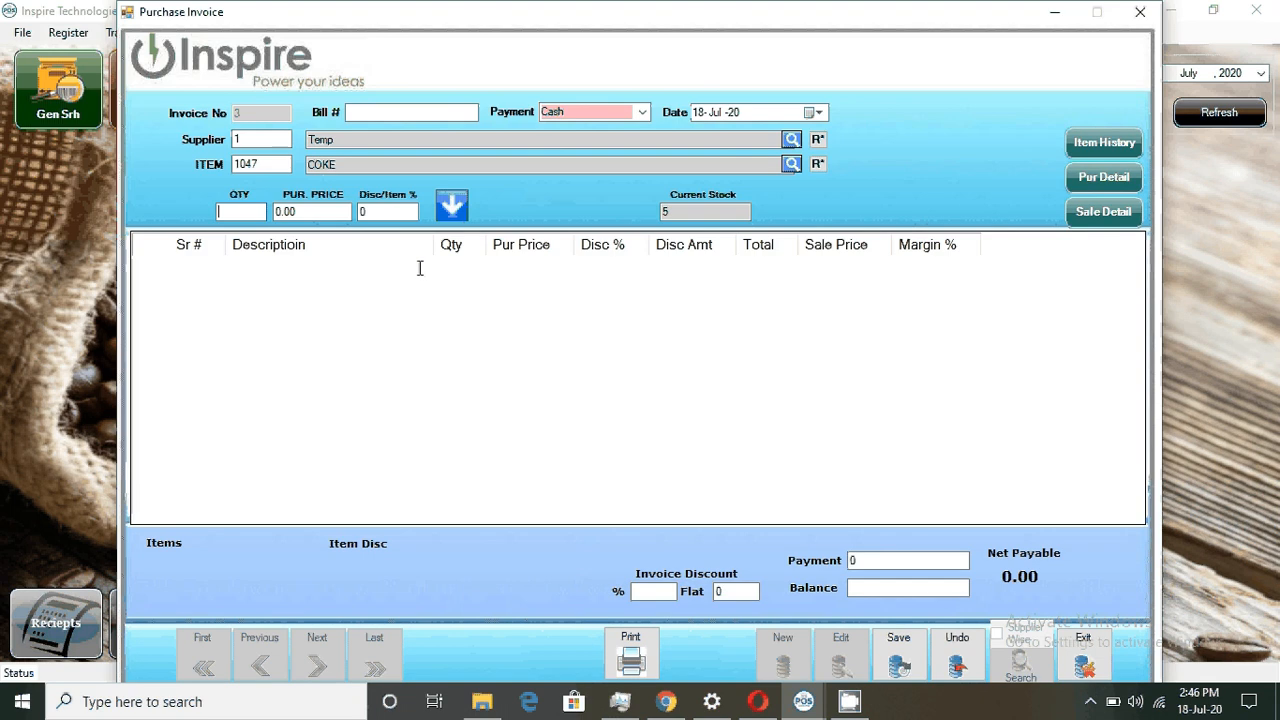
text(5)
key(Return)
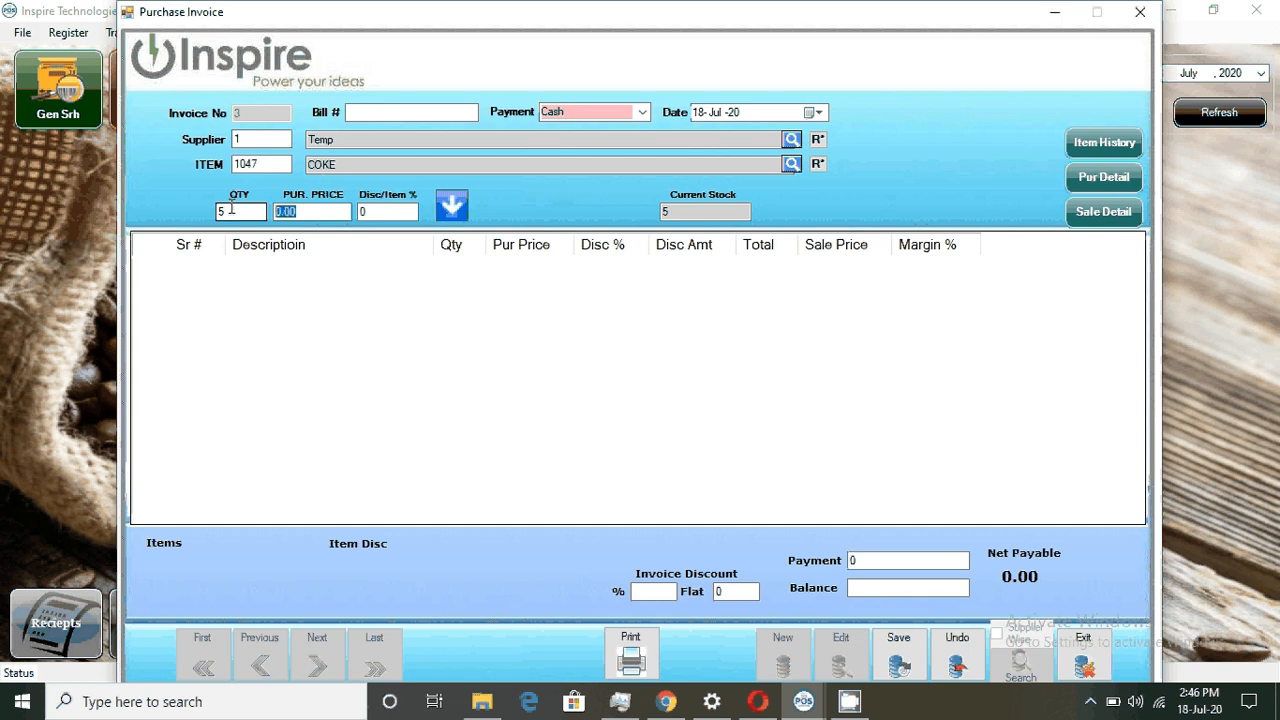
text(90)
key(Return)
key(Return)
key(Return)
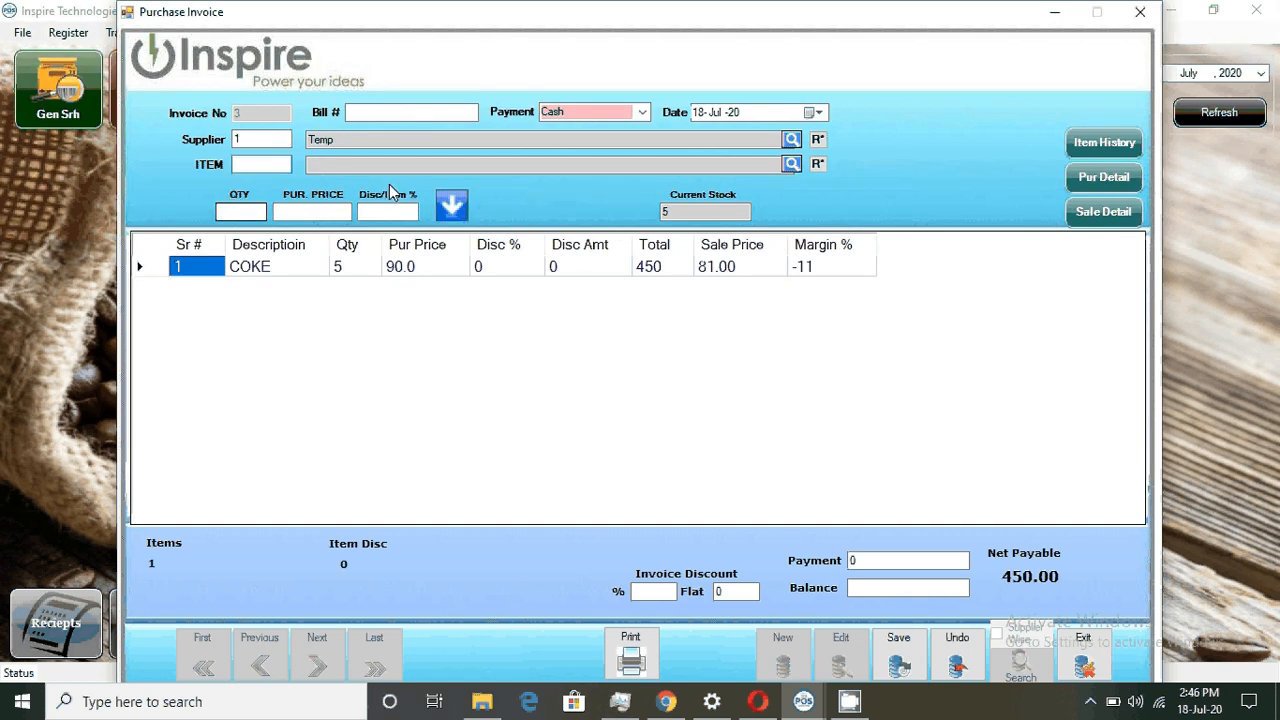
Save the purchase invoice, then close the purchase form.
click(899, 656)
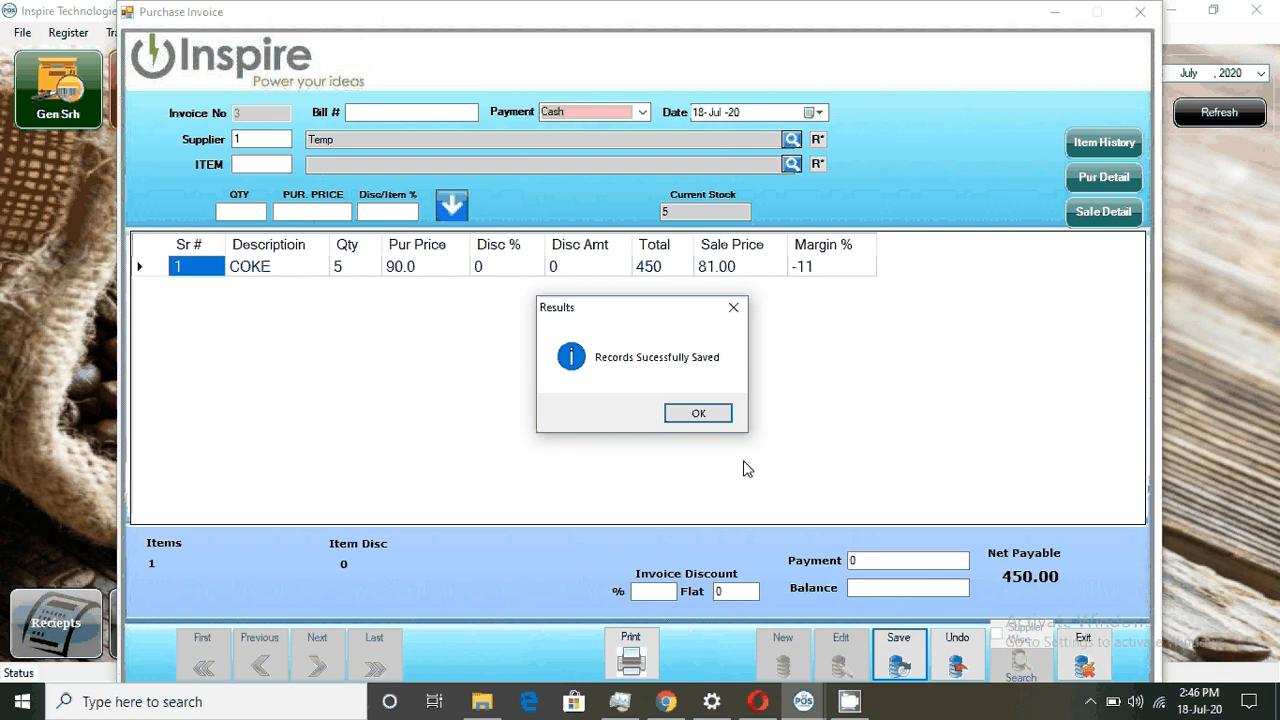
key(Return)
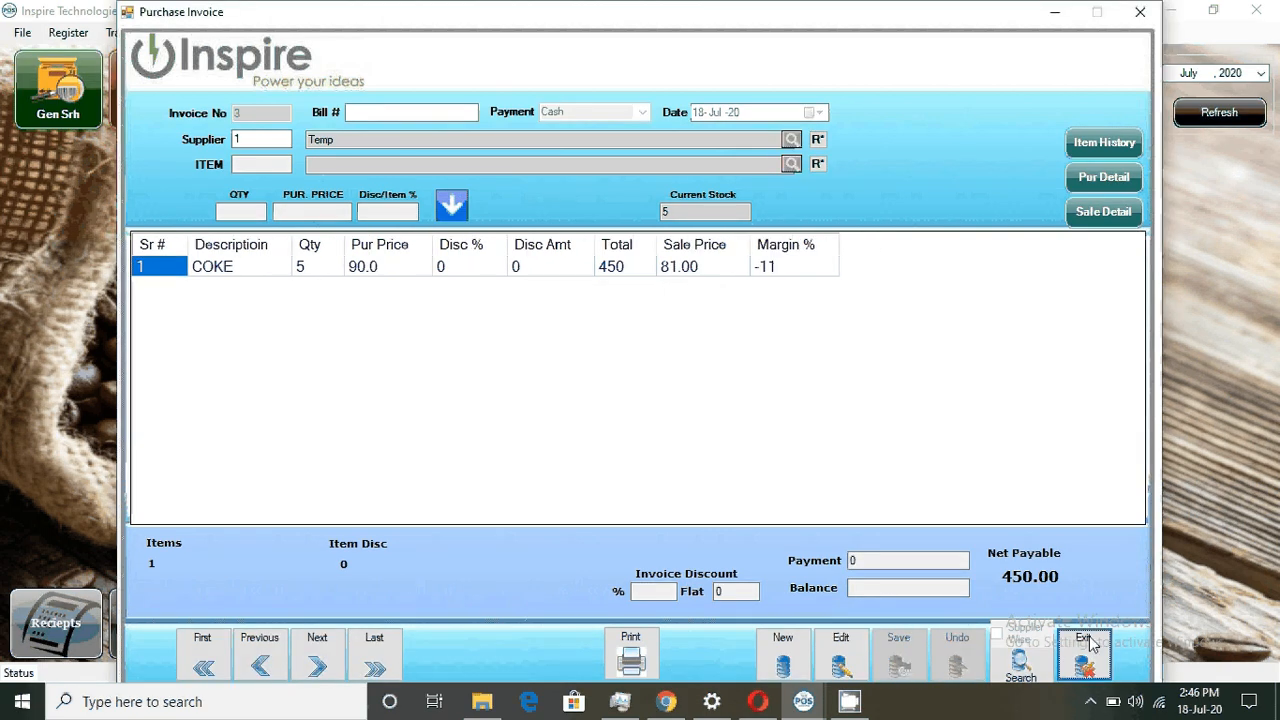
click(1085, 652)
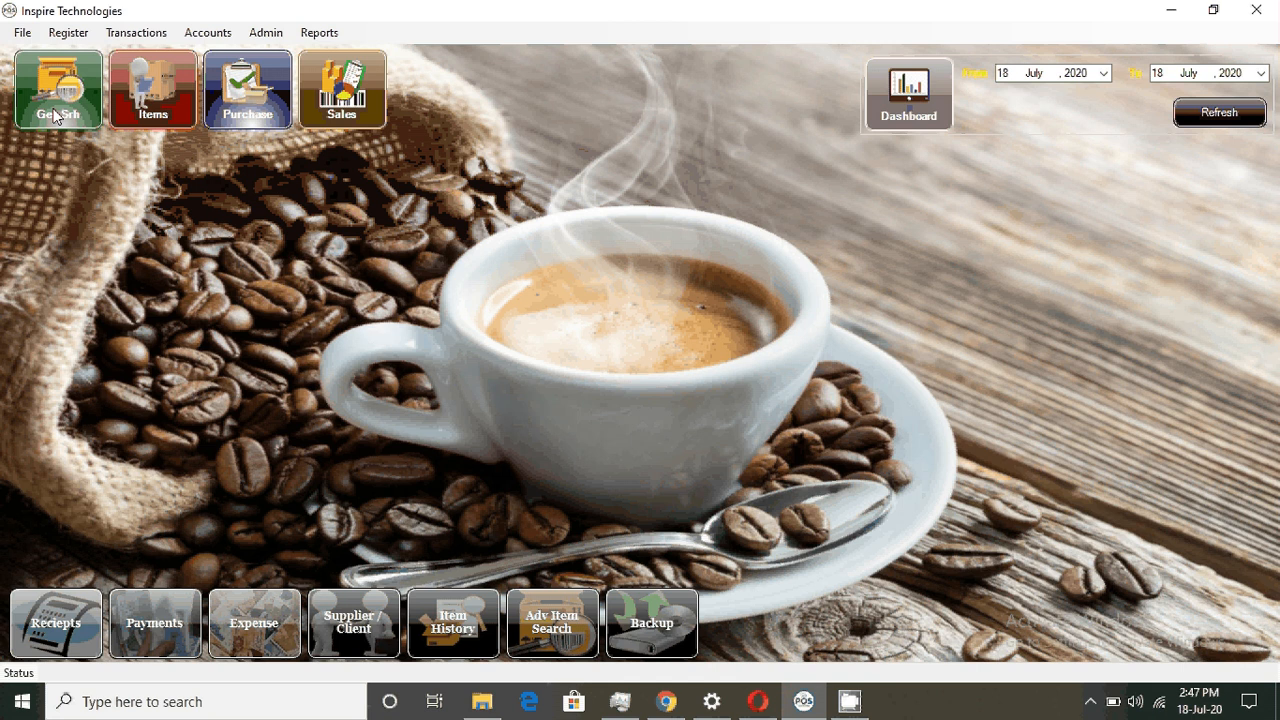
Look up the stock of COKE with a generic item search for "cok", then close the search.
click(57, 116)
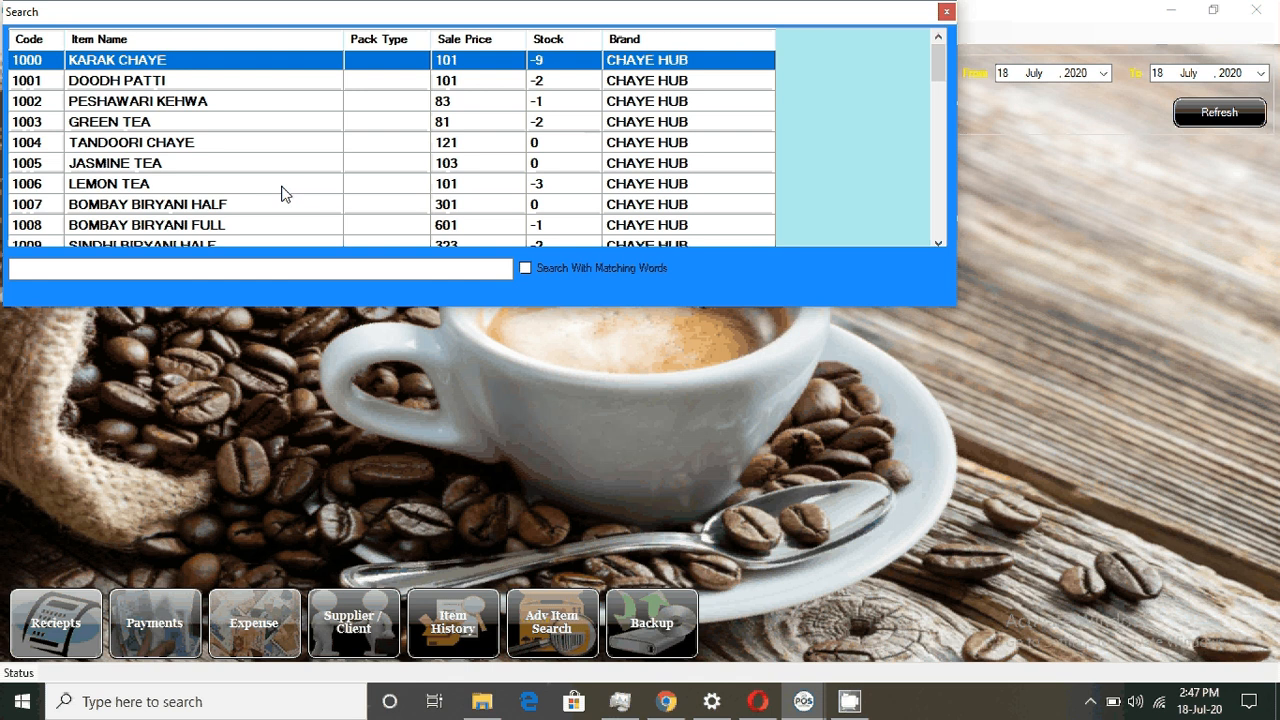
text(cok)
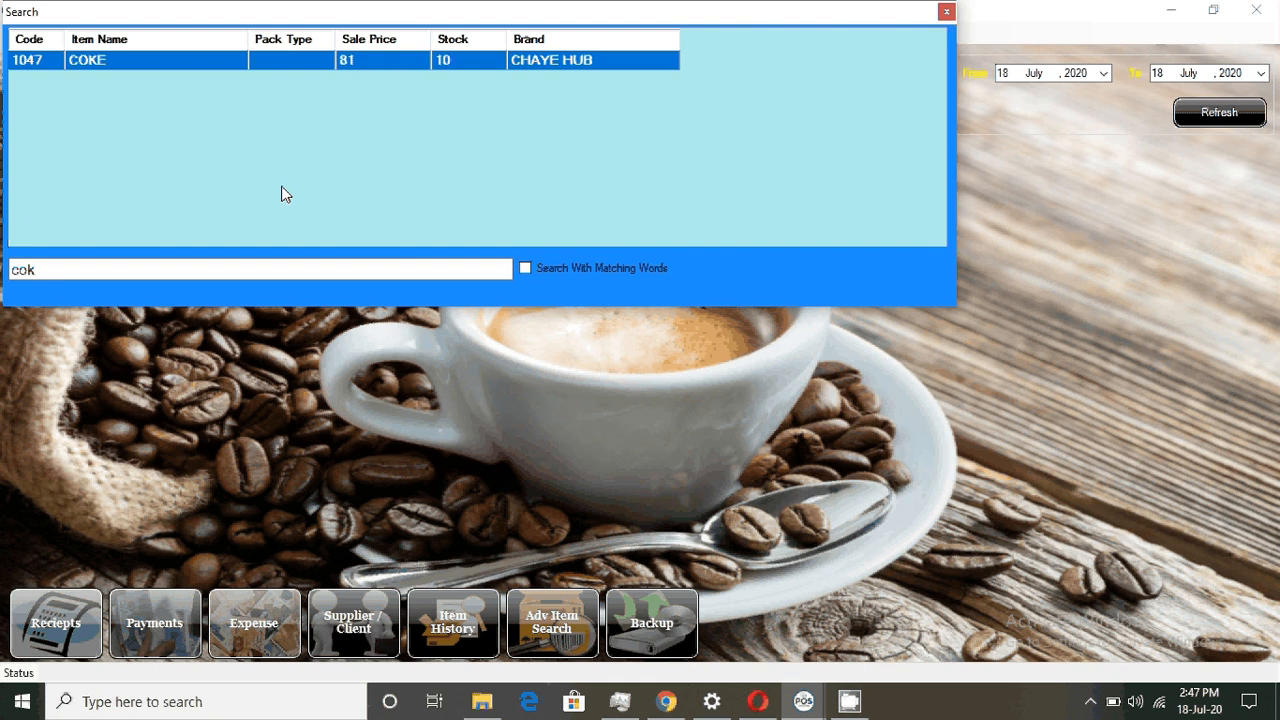
key(Escape)
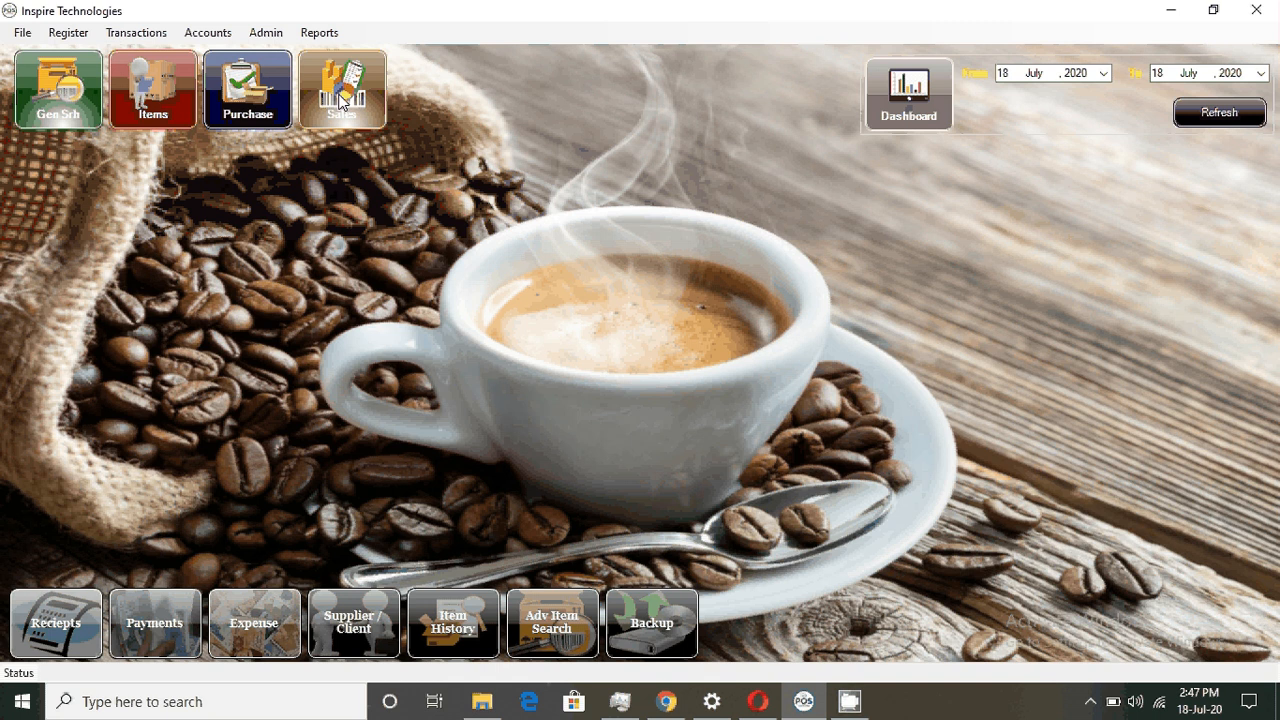
Review the admin user's rights for reports, tabs and shortcut buttons, then close the User Rights form.
click(265, 32)
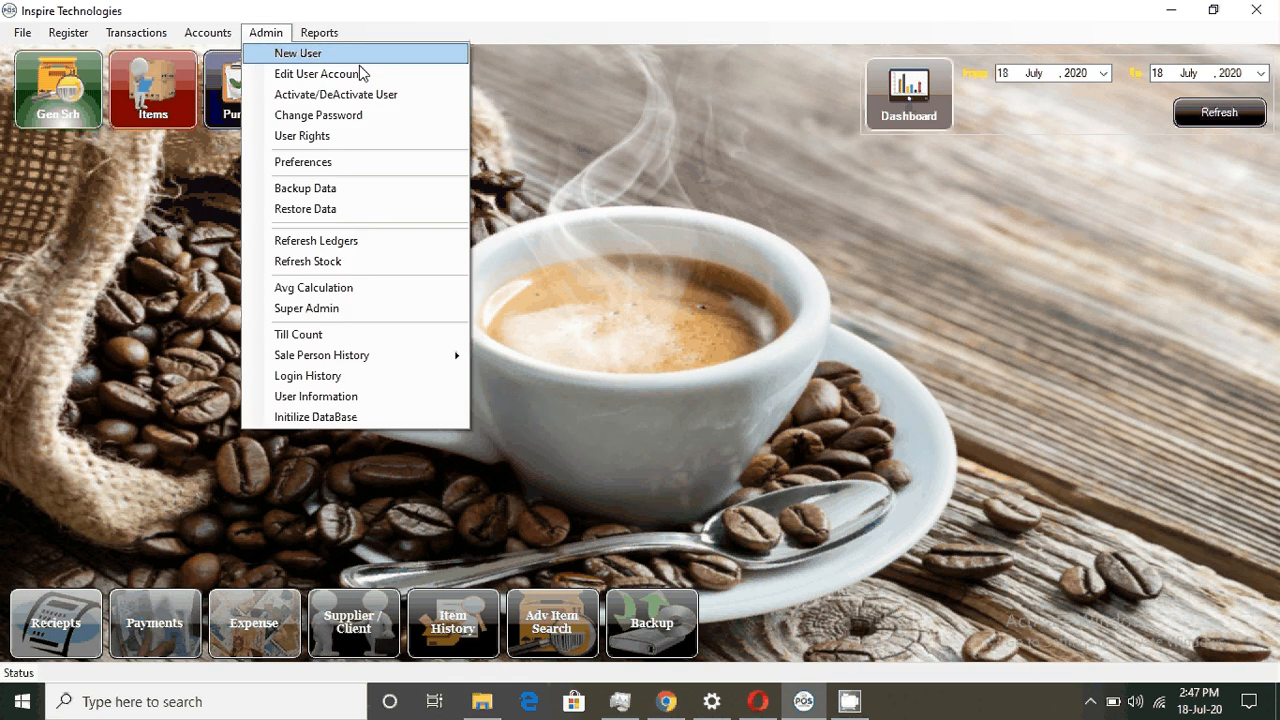
click(398, 135)
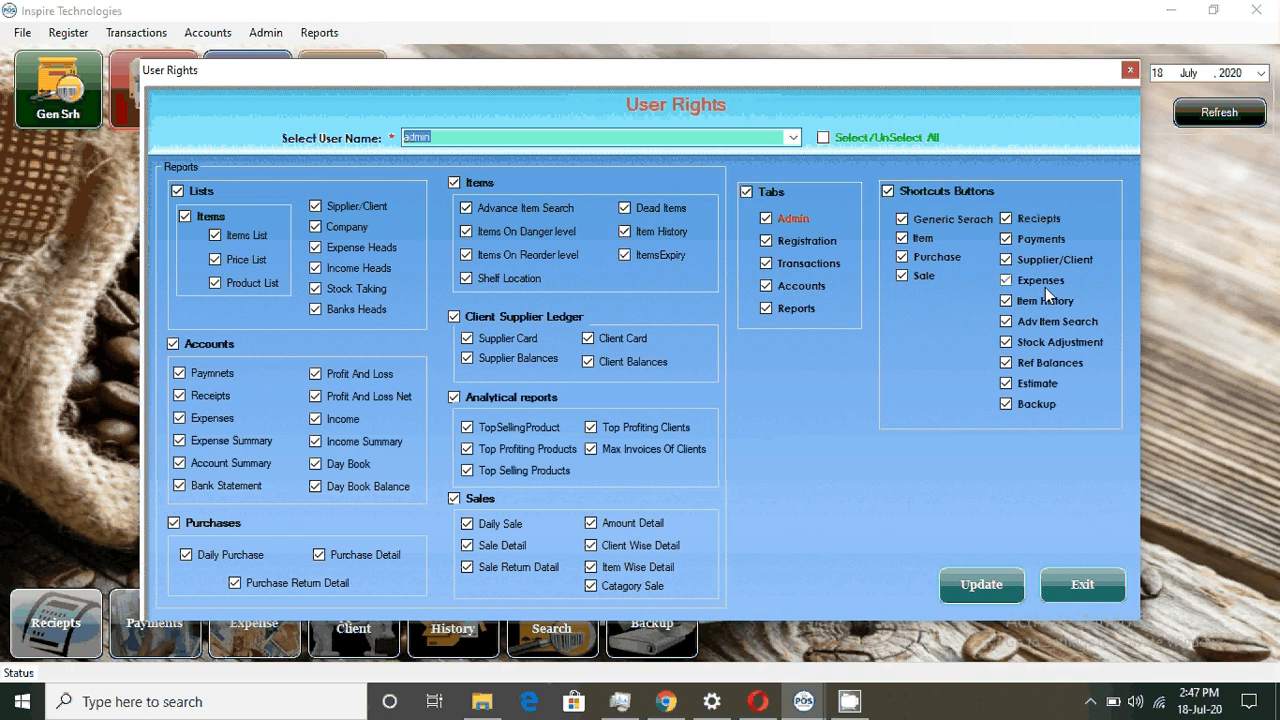
click(1067, 592)
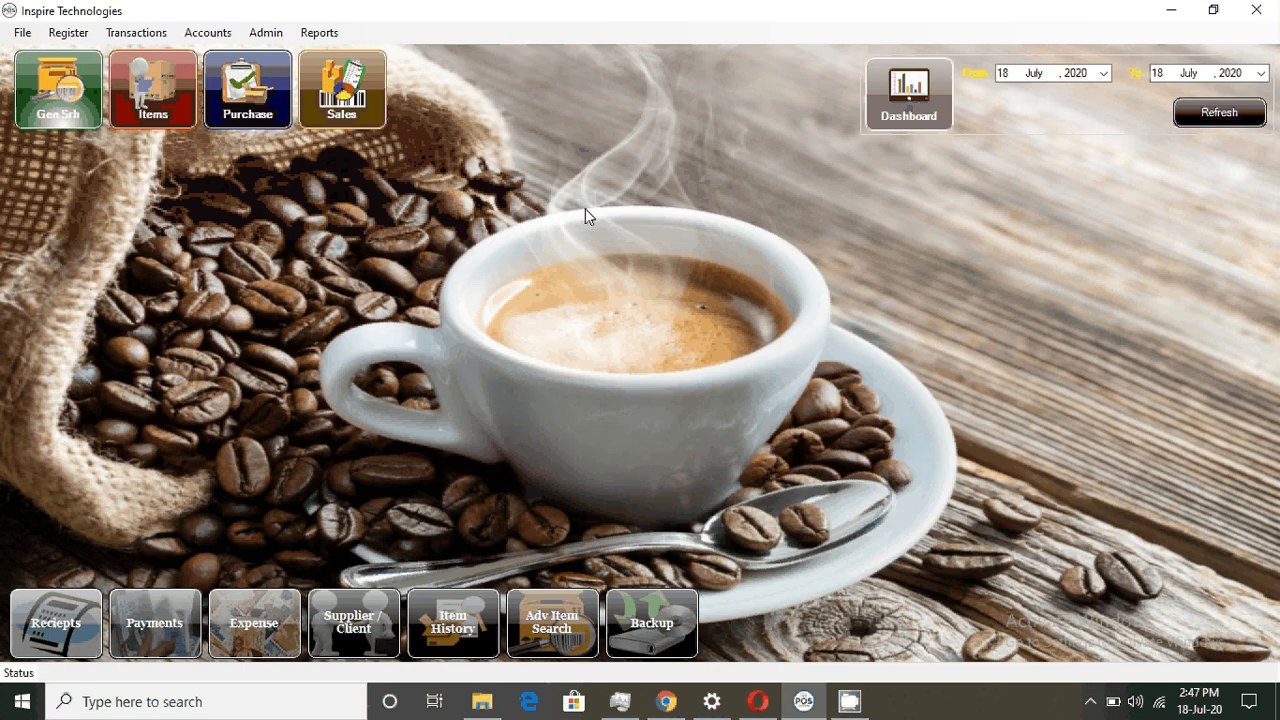
Generate the Day Book Balance (Cash Flow) report for 18-Jul-20.
click(319, 32)
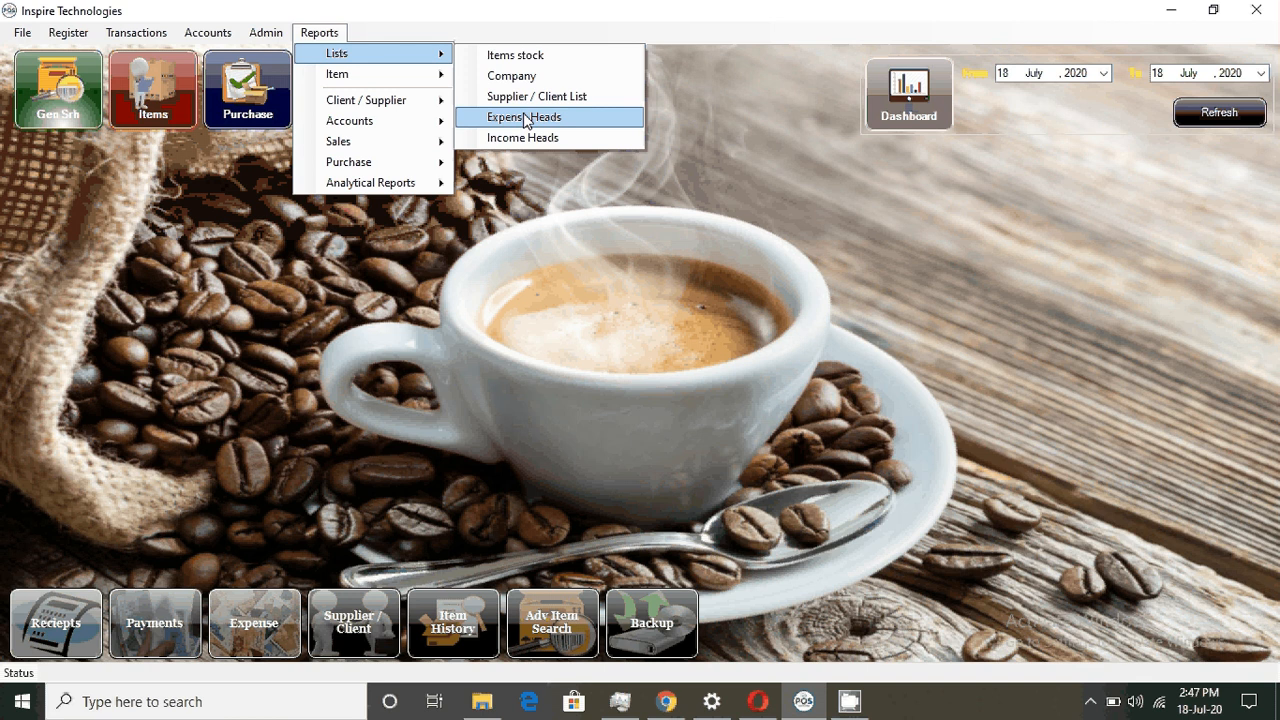
mouse_move(417, 105)
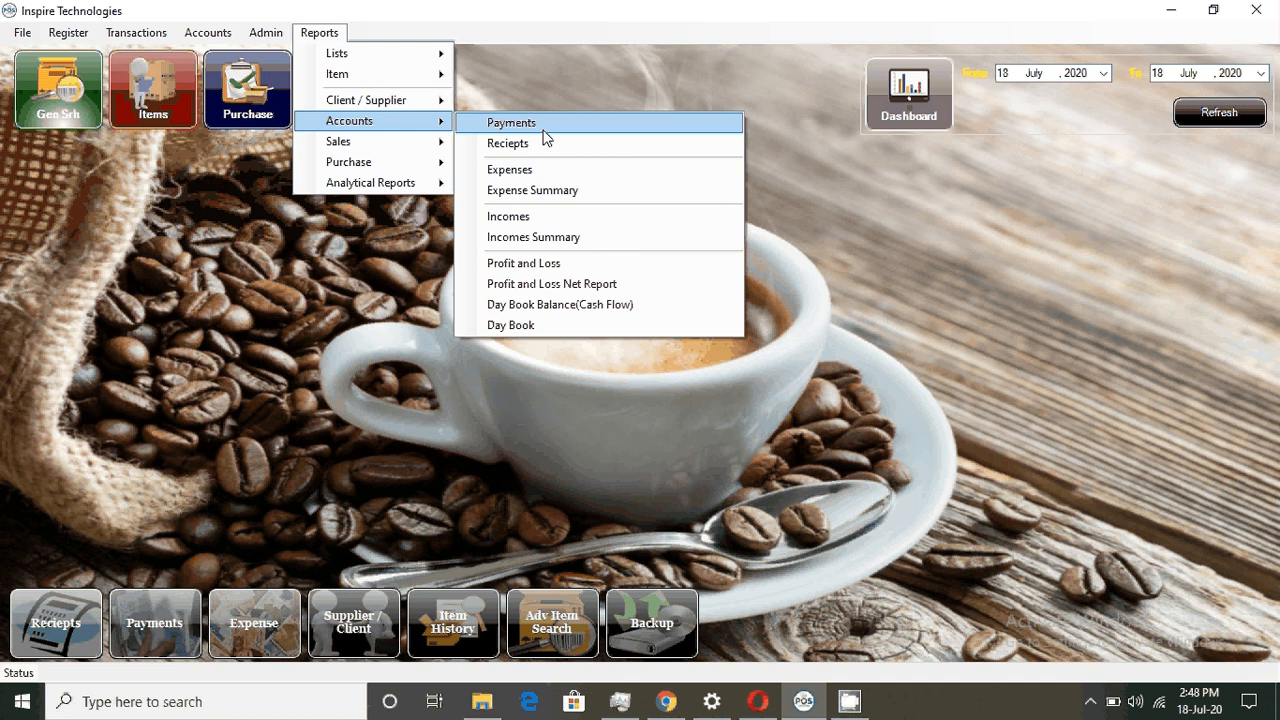
click(582, 310)
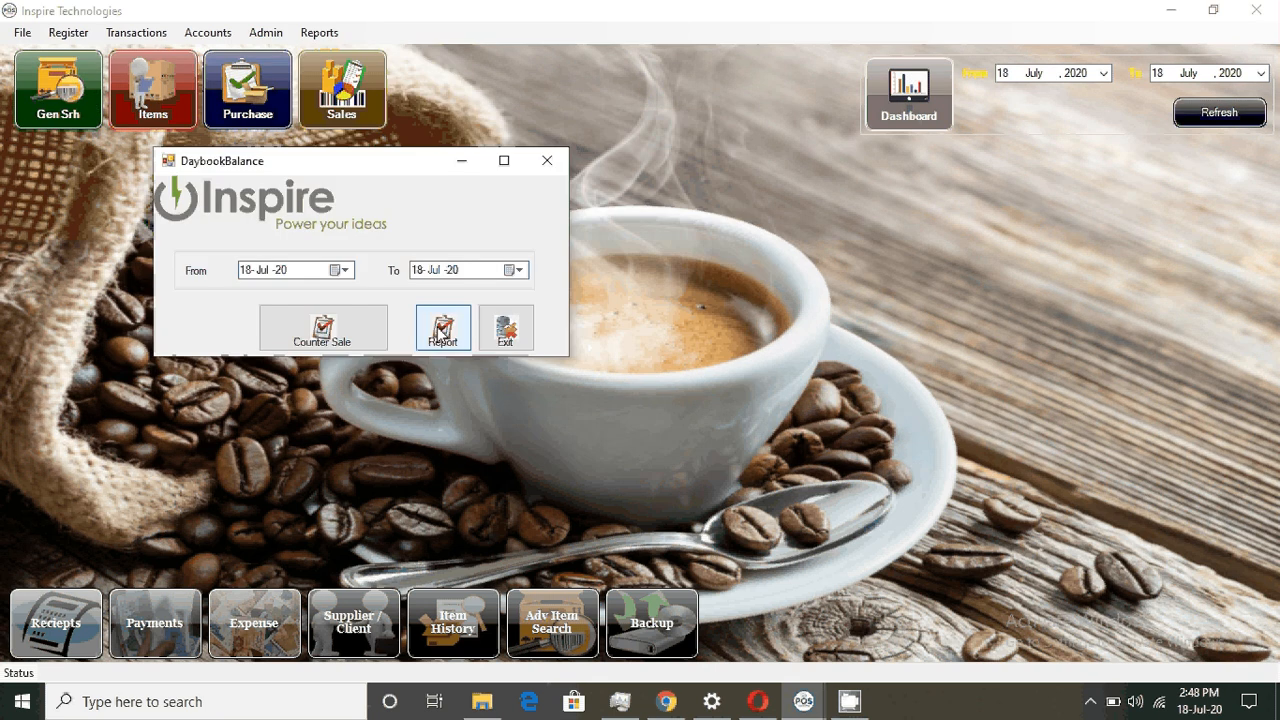
click(442, 330)
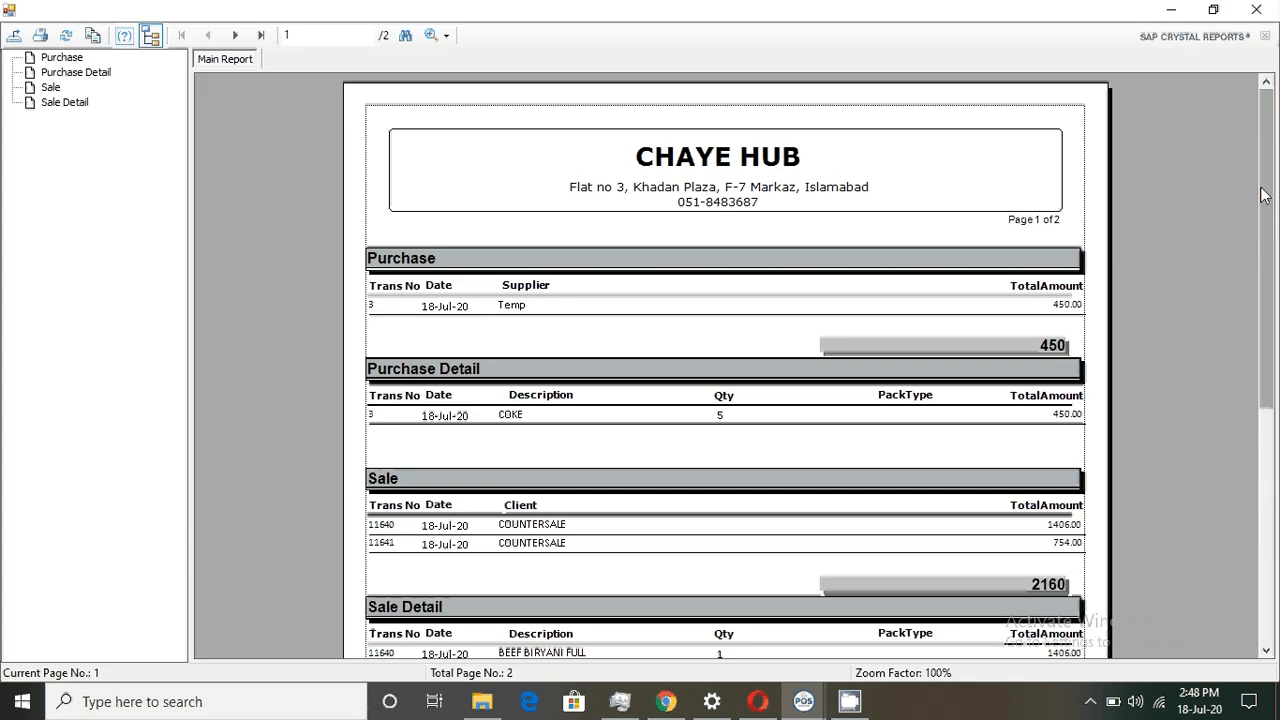
Examine the report's purchase and sale details and its opening-to-closing balance summary, then close the report and its date form.
drag(1262, 195, 1272, 252)
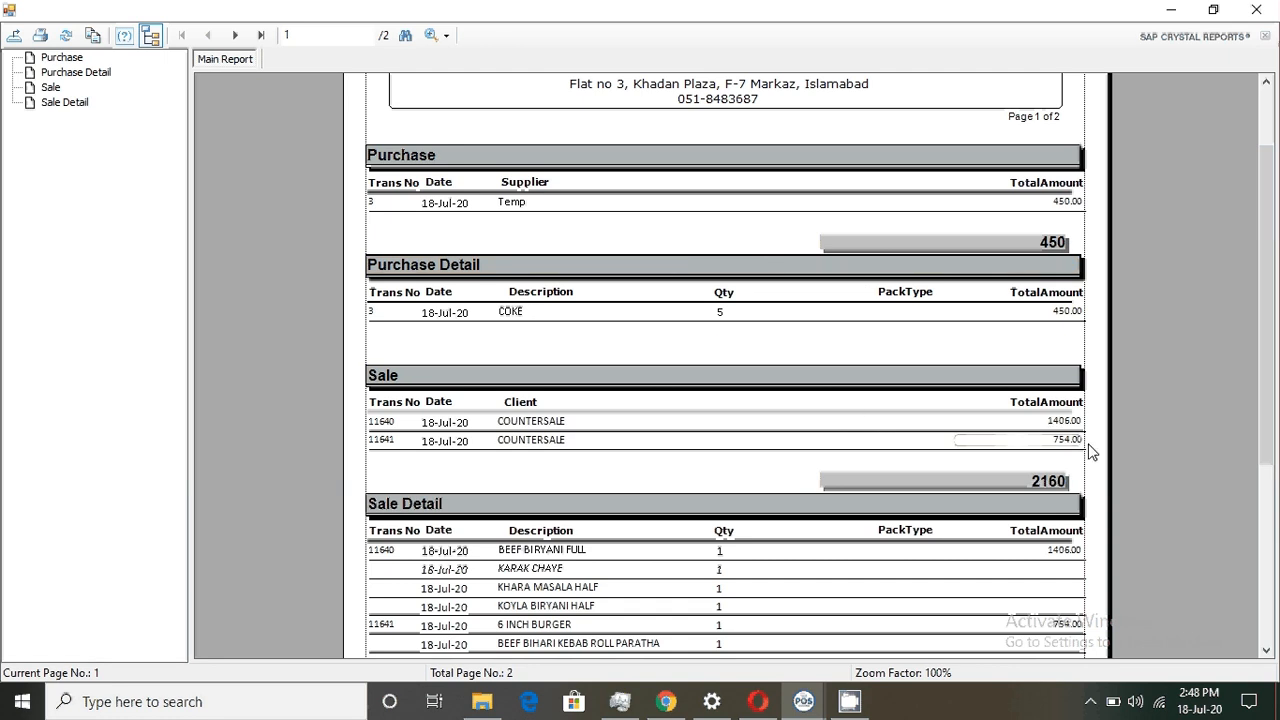
drag(1266, 378, 1266, 493)
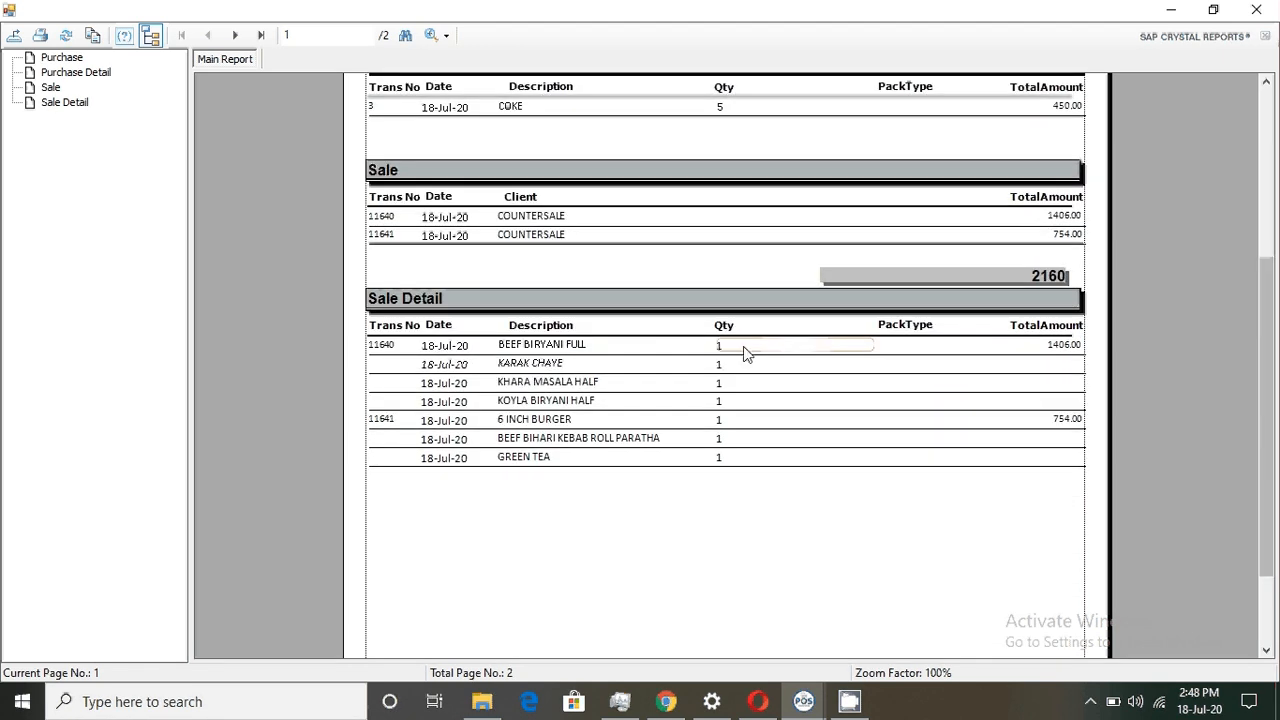
click(234, 36)
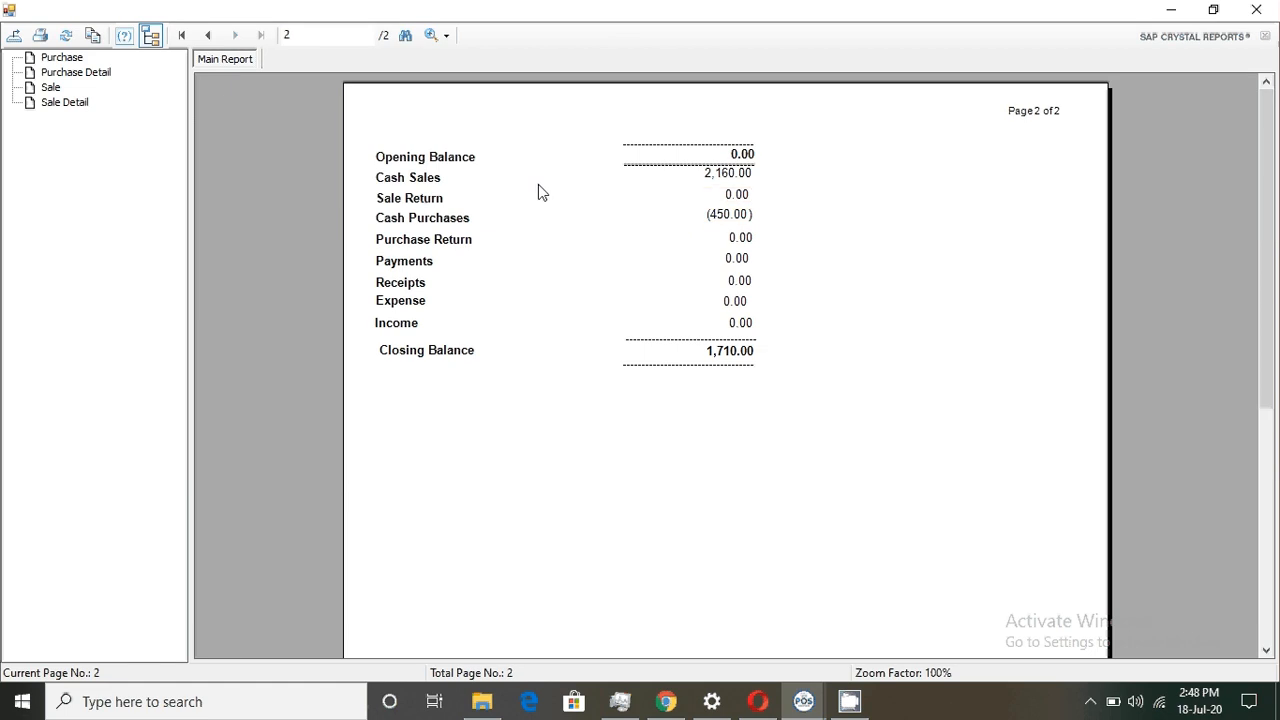
click(738, 158)
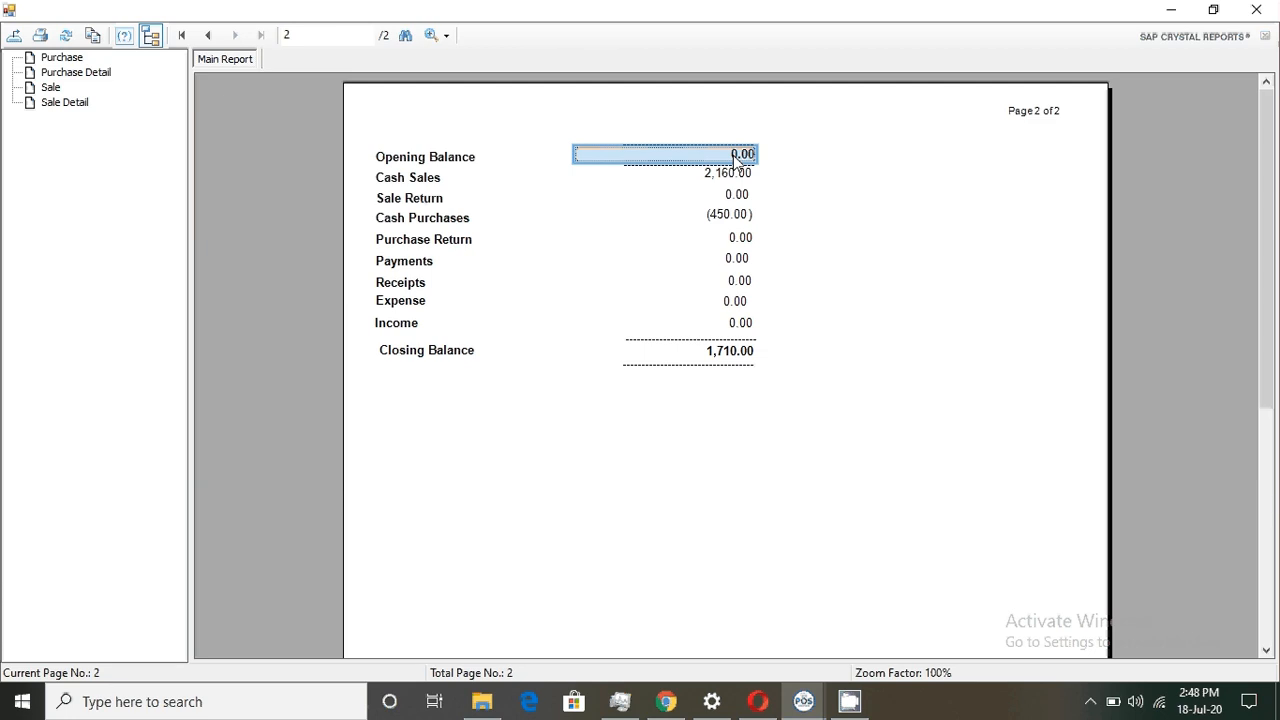
click(733, 178)
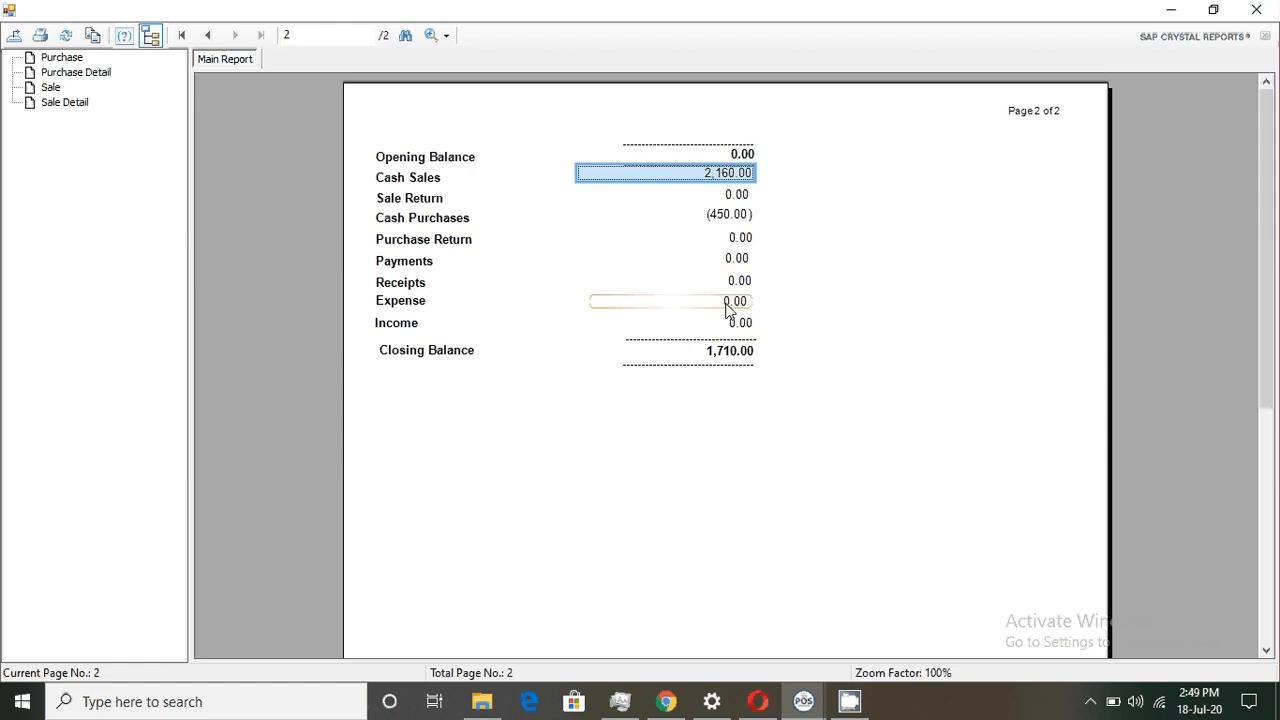
click(735, 356)
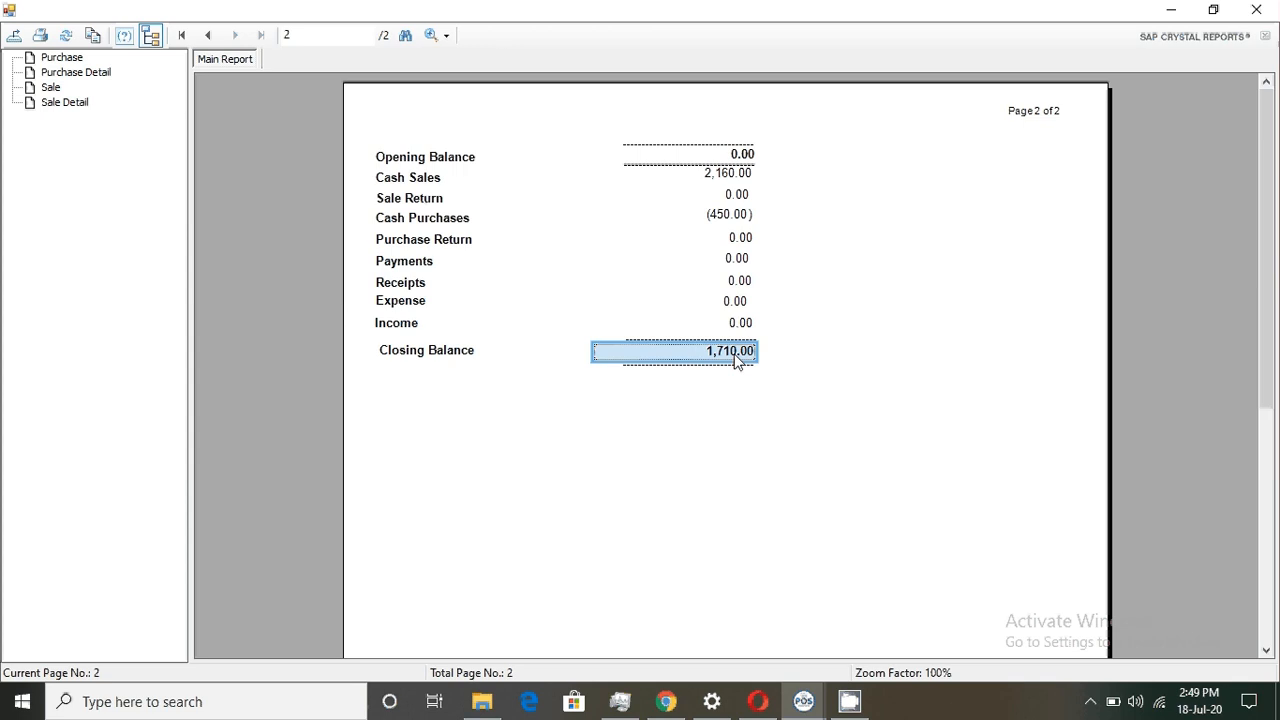
click(1277, 4)
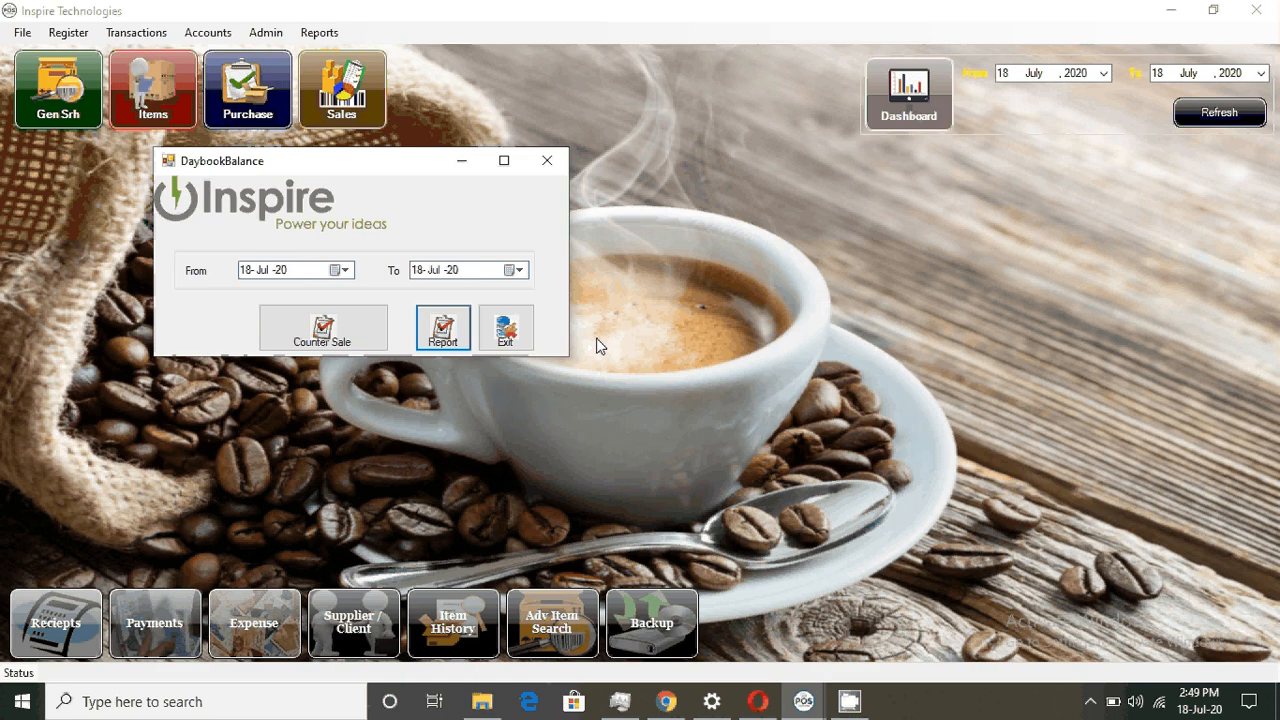
click(506, 329)
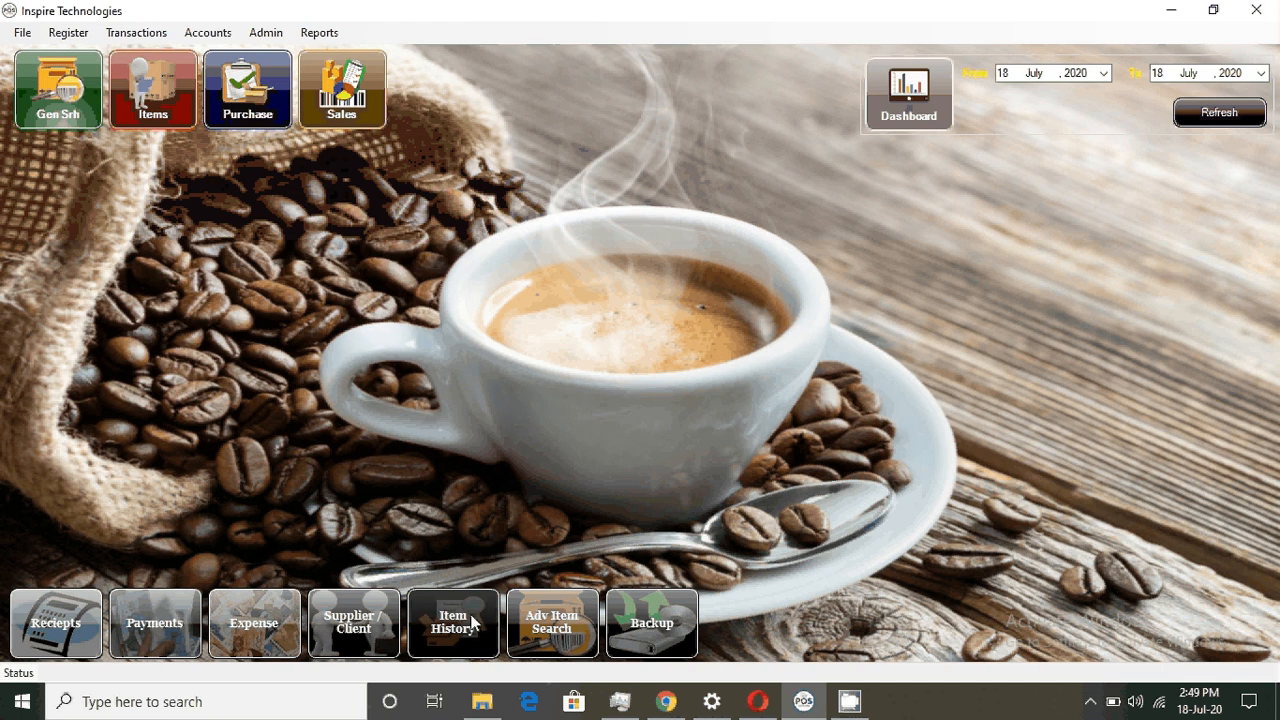
Show the item history of BEEF BIRYANI FULL, inspect the sales invoice behind its 08-Jun-20 07:42 PM entry, and close that invoice.
click(474, 622)
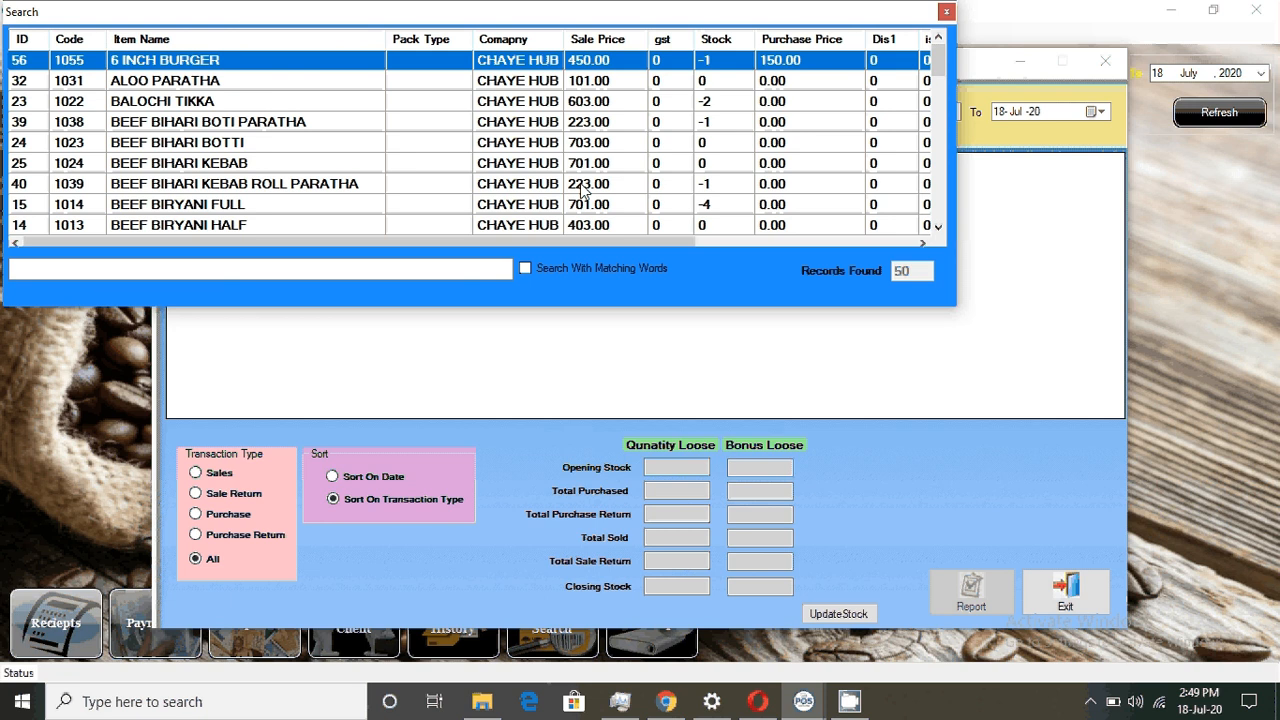
double_click(715, 205)
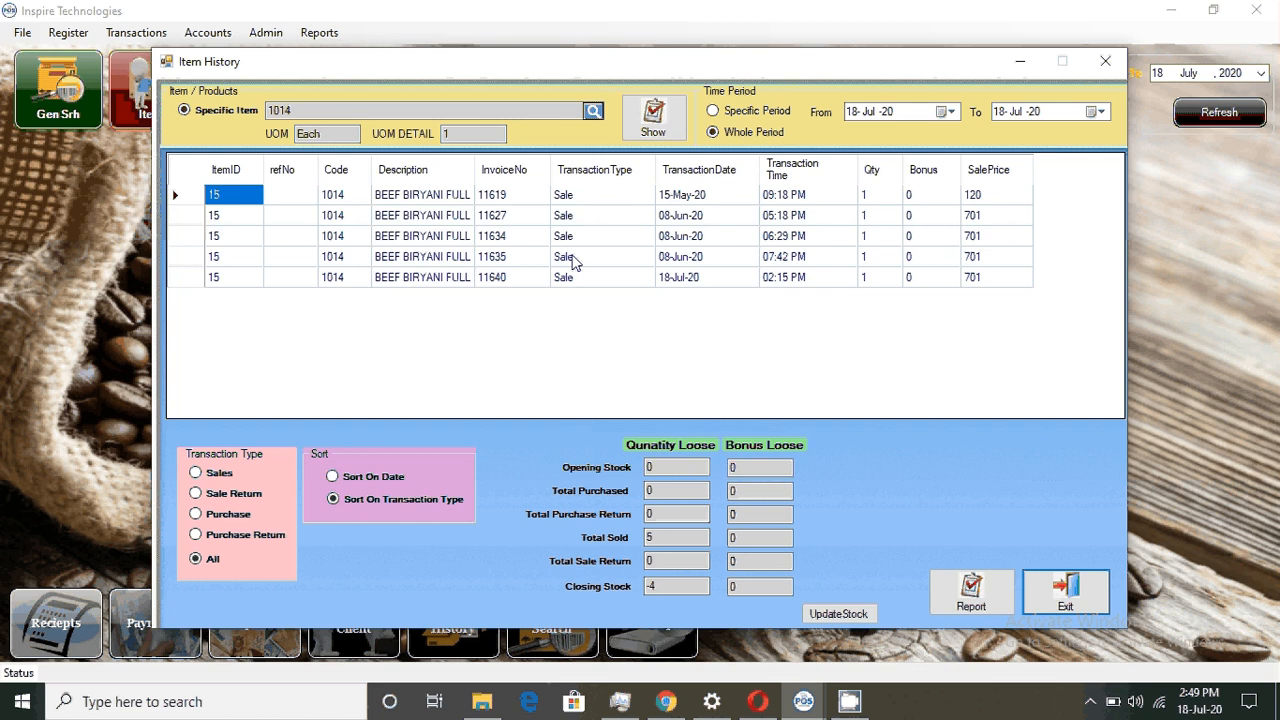
click(435, 262)
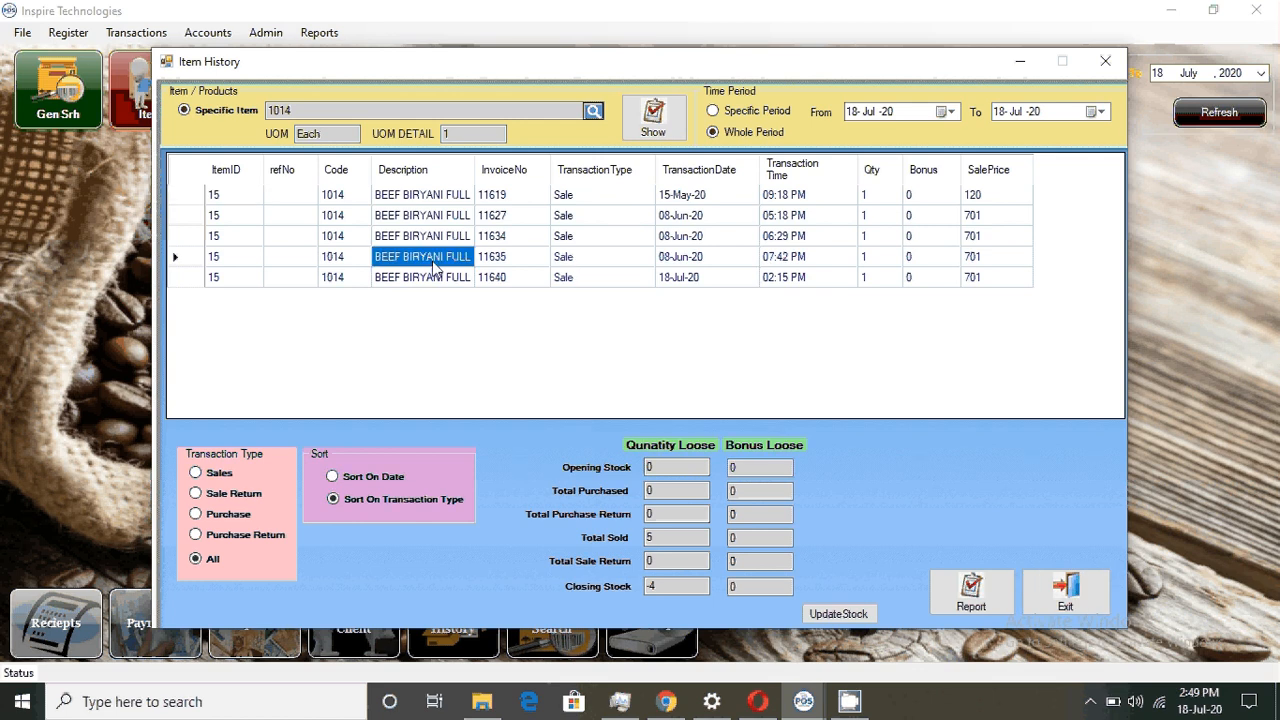
double_click(435, 262)
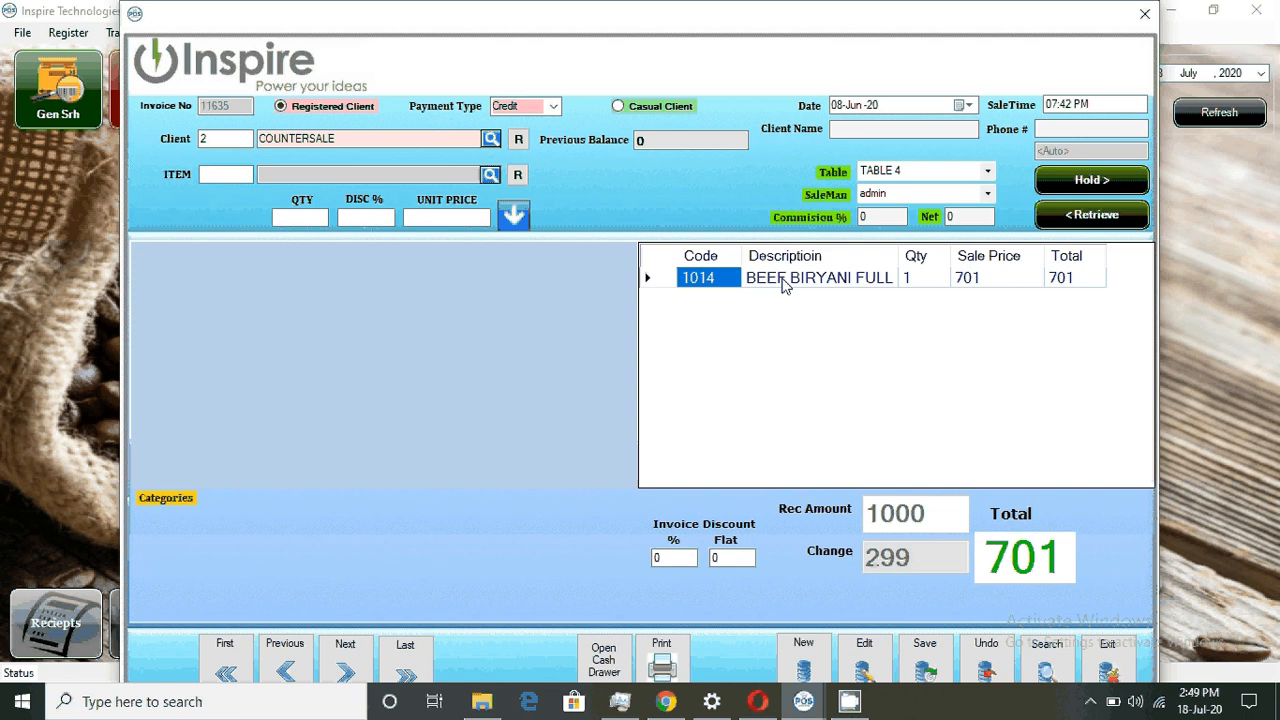
double_click(865, 285)
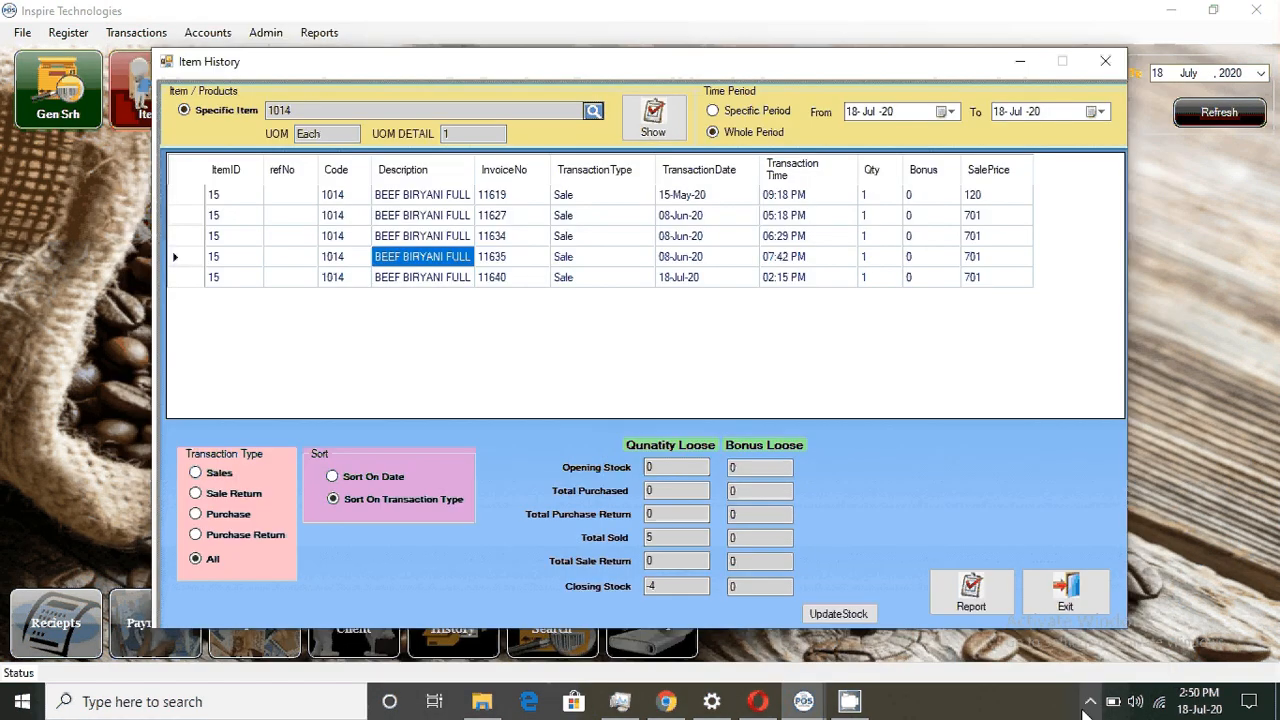
click(1090, 701)
click(1108, 627)
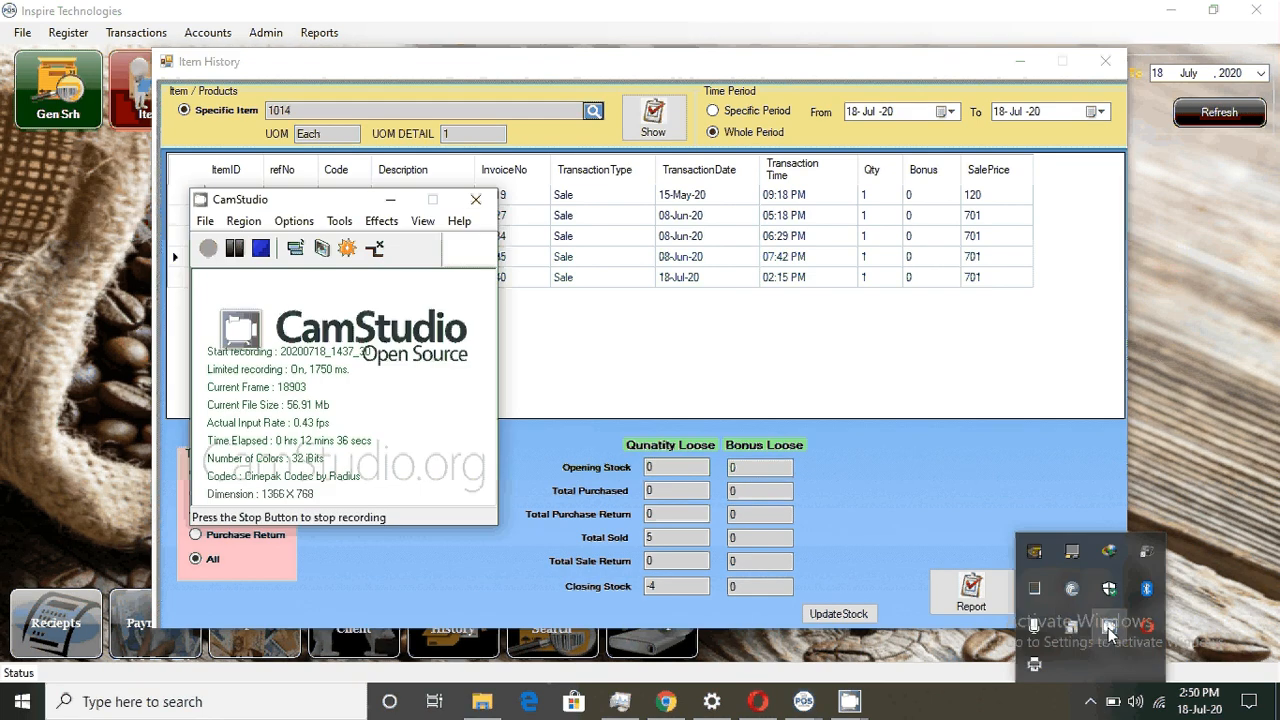